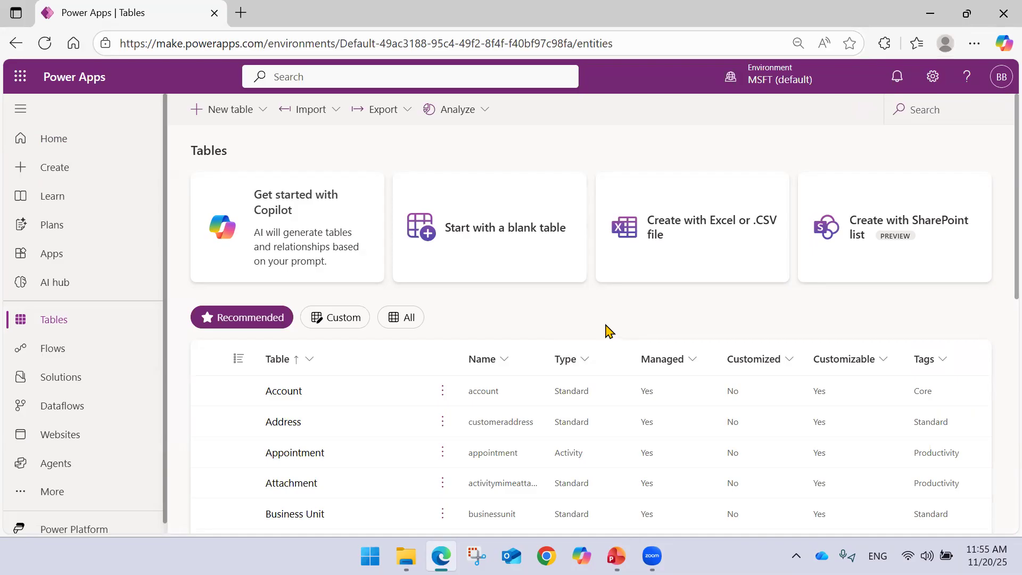
- Browse the recommended tables and open the User table
{"action": "scroll", "coordinate": [490, 360], "scroll_direction": "down", "scroll_amount": 7}
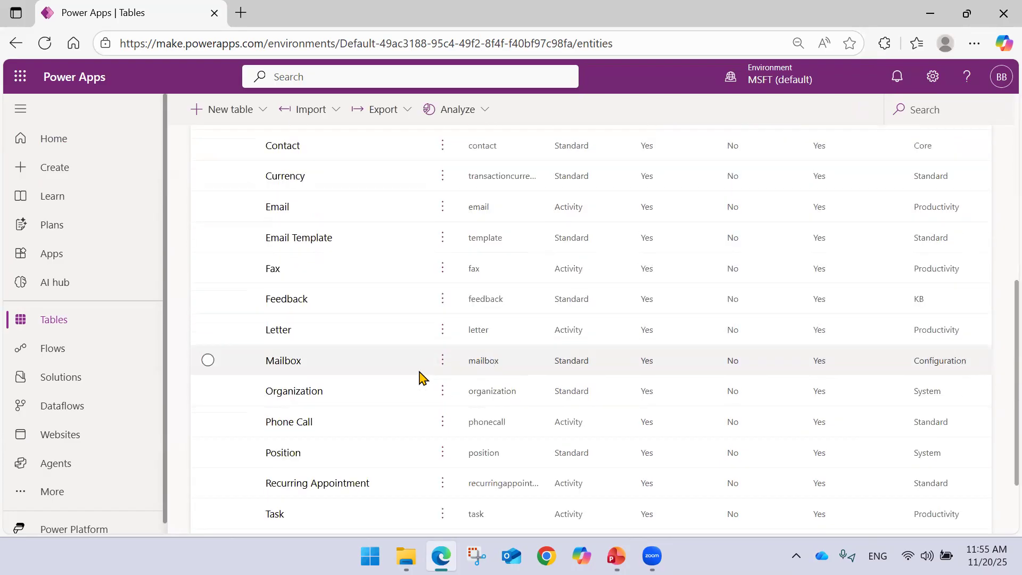
{"action": "scroll", "coordinate": [421, 377], "scroll_direction": "up", "scroll_amount": 3}
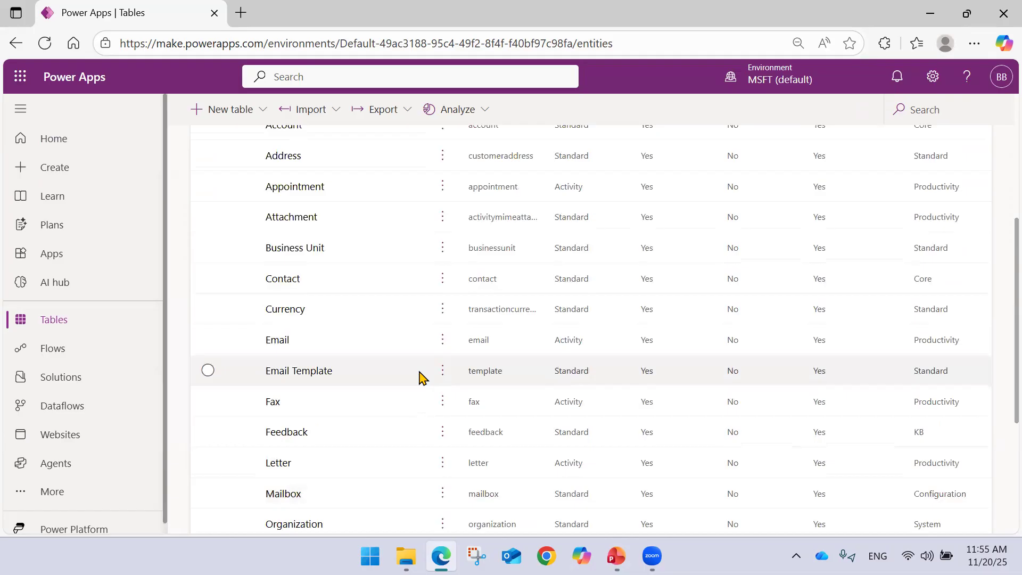
{"action": "scroll", "coordinate": [421, 377], "scroll_direction": "up", "scroll_amount": 5}
{"action": "scroll", "coordinate": [421, 377], "scroll_direction": "down", "scroll_amount": 10}
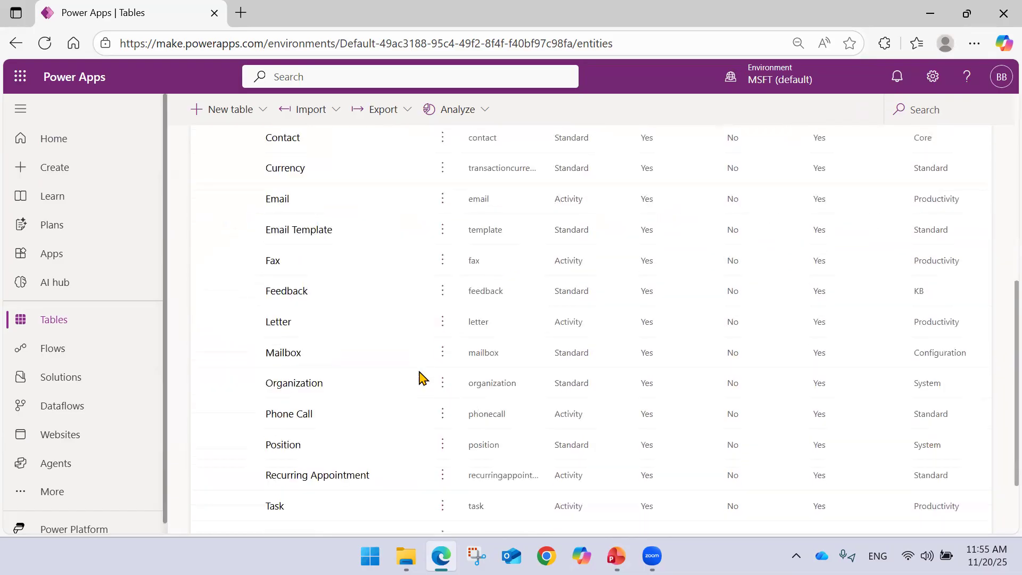
{"action": "left_click", "coordinate": [260, 512]}
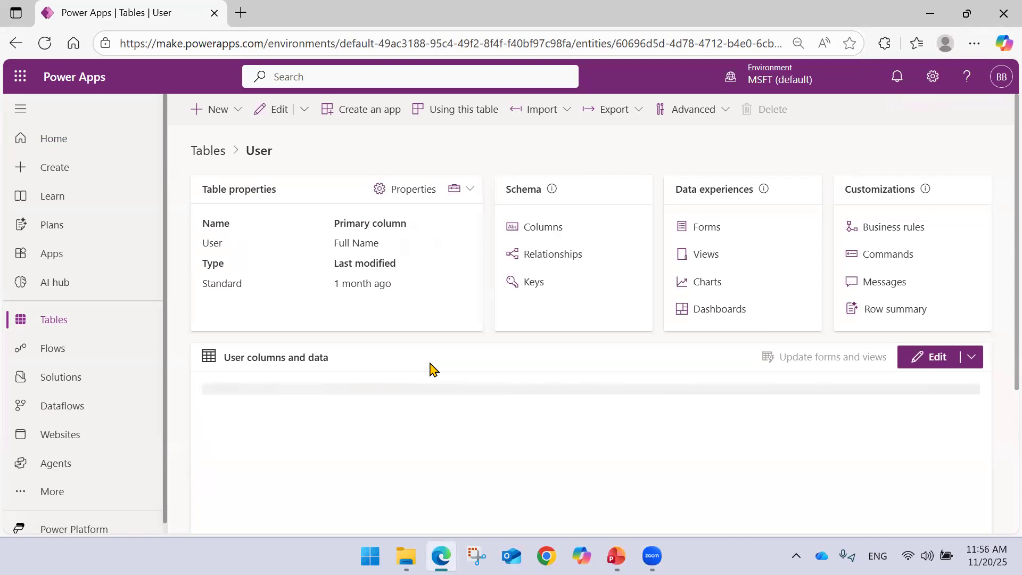
- Examine the User table's columns and data, and return to the tables list
{"action": "scroll", "coordinate": [430, 370], "scroll_direction": "down", "scroll_amount": 3}
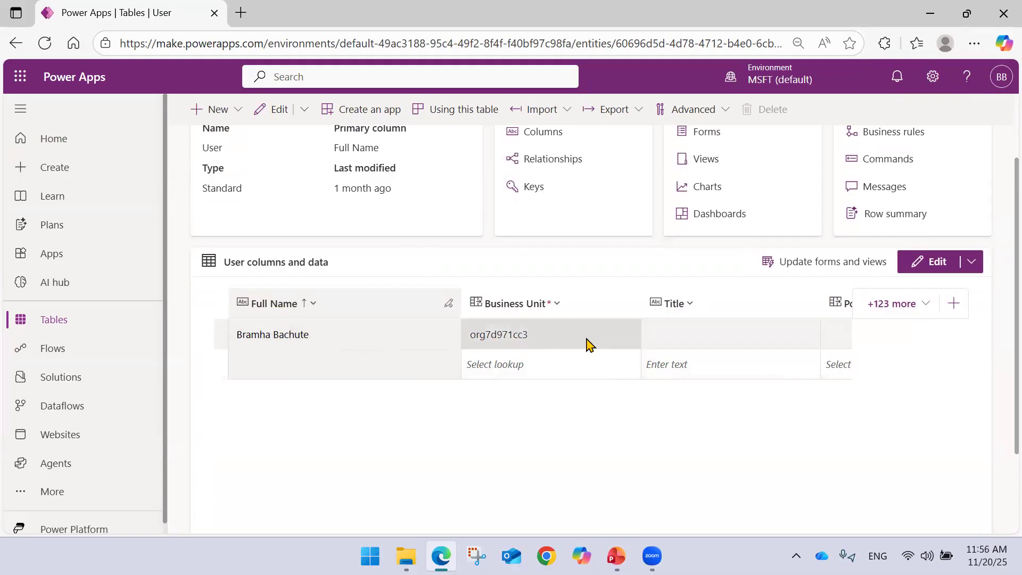
{"action": "scroll", "coordinate": [527, 399], "scroll_direction": "down", "scroll_amount": 3}
{"action": "left_click_drag", "start_coordinate": [515, 514], "coordinate": [410, 524]}
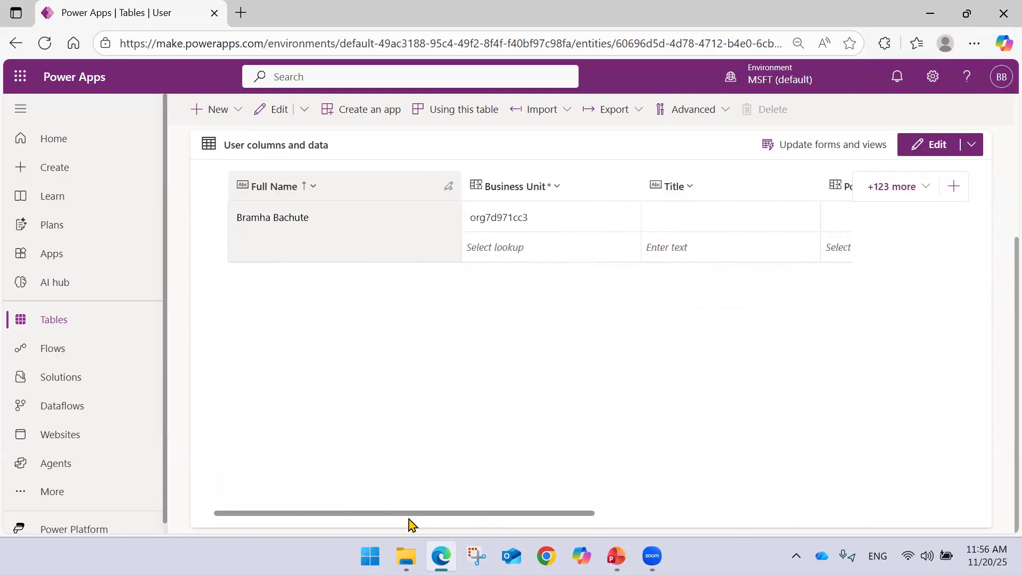
{"action": "scroll", "coordinate": [394, 473], "scroll_direction": "up", "scroll_amount": 4}
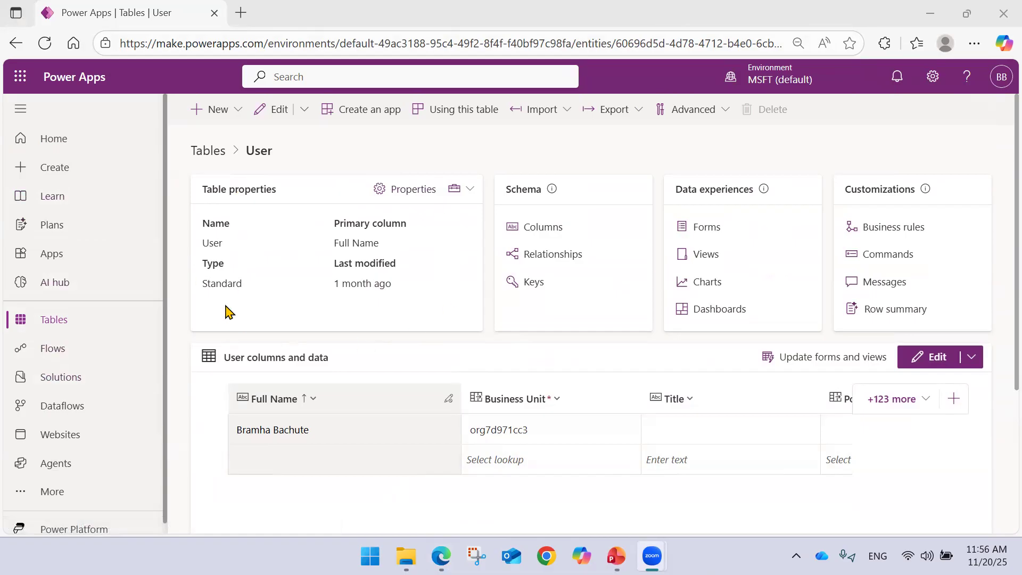
{"action": "left_click", "coordinate": [60, 321]}
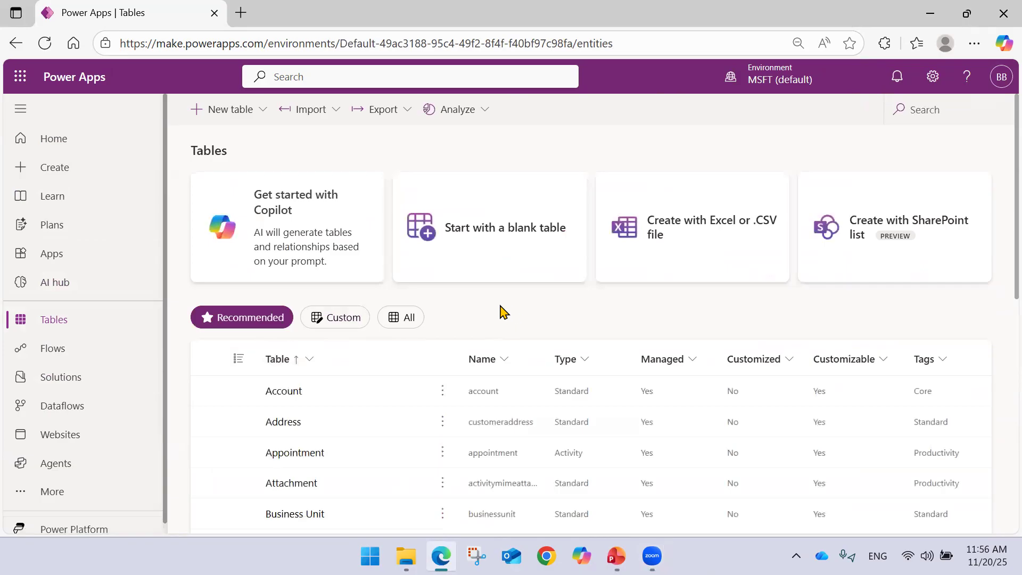
- Generate tables with Copilot from the description "Create an employee table for personal information about the employee"
{"action": "left_click", "coordinate": [283, 211]}
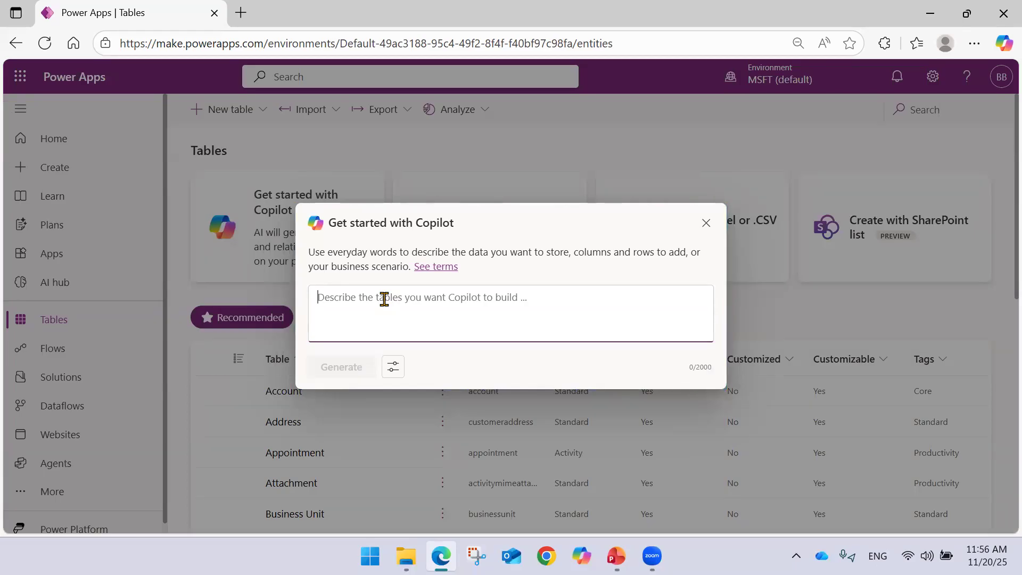
{"action": "type", "text": "Create an employee table for personal information about the employee"}
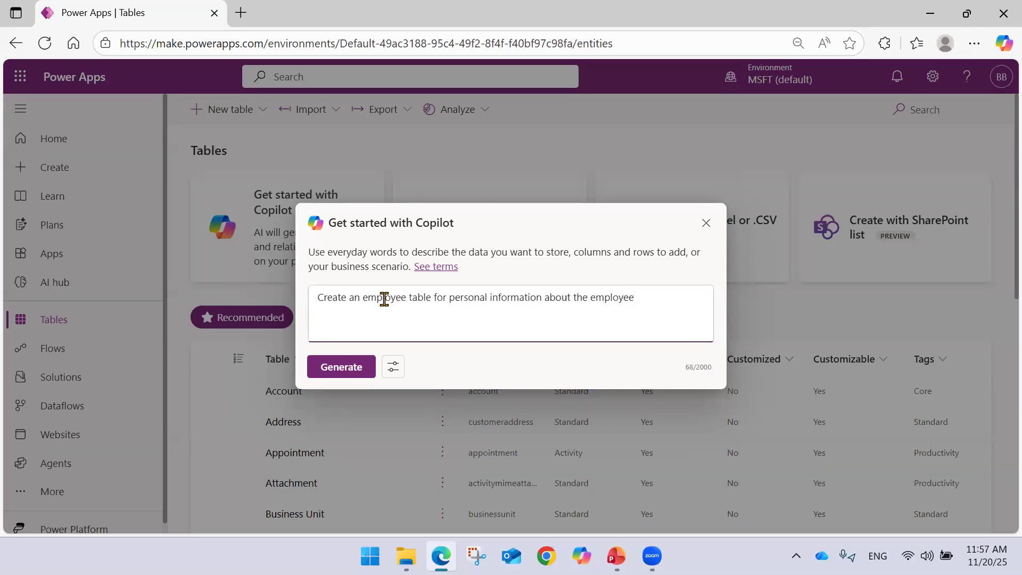
{"action": "left_click", "coordinate": [348, 365]}
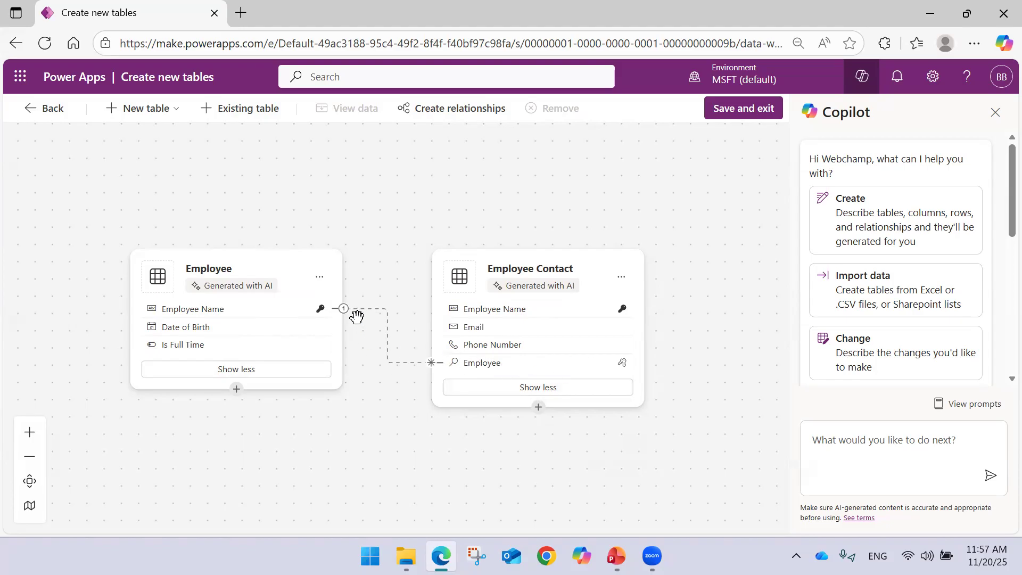
- Inspect the settings and advanced options of the relationship between the Employee and Employee Contact tables, without changing anything
{"action": "left_click", "coordinate": [386, 321]}
{"action": "left_click", "coordinate": [384, 336]}
{"action": "left_click", "coordinate": [406, 360]}
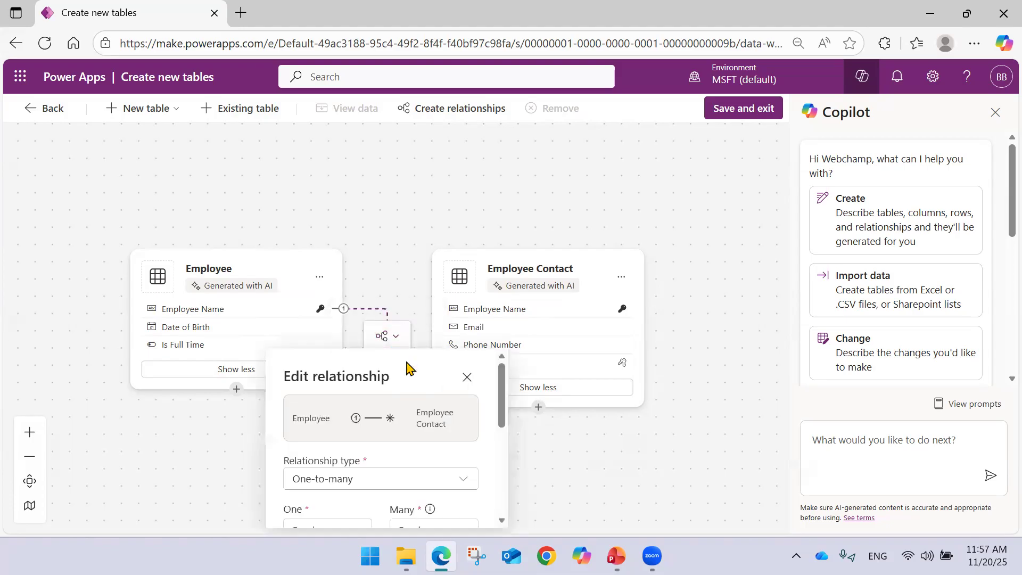
{"action": "scroll", "coordinate": [413, 320], "scroll_direction": "down", "scroll_amount": 3}
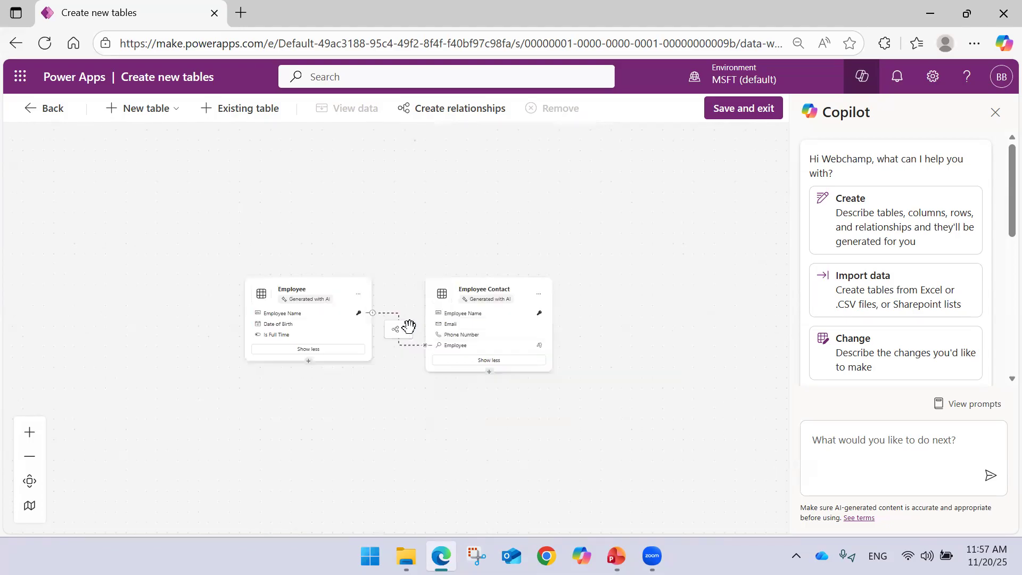
{"action": "left_click_drag", "start_coordinate": [407, 280], "coordinate": [397, 165]}
{"action": "left_click", "coordinate": [399, 227]}
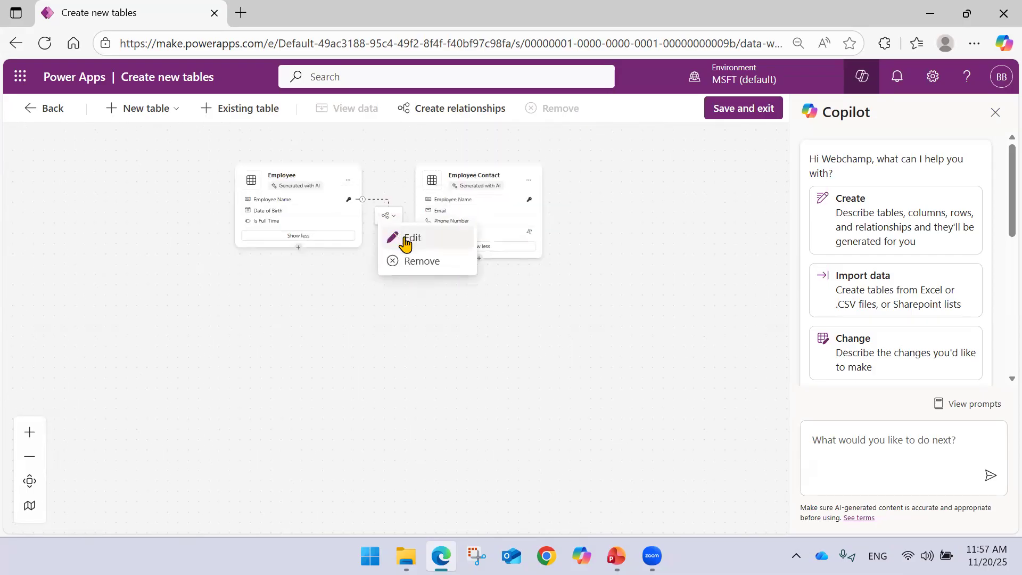
{"action": "left_click", "coordinate": [400, 238]}
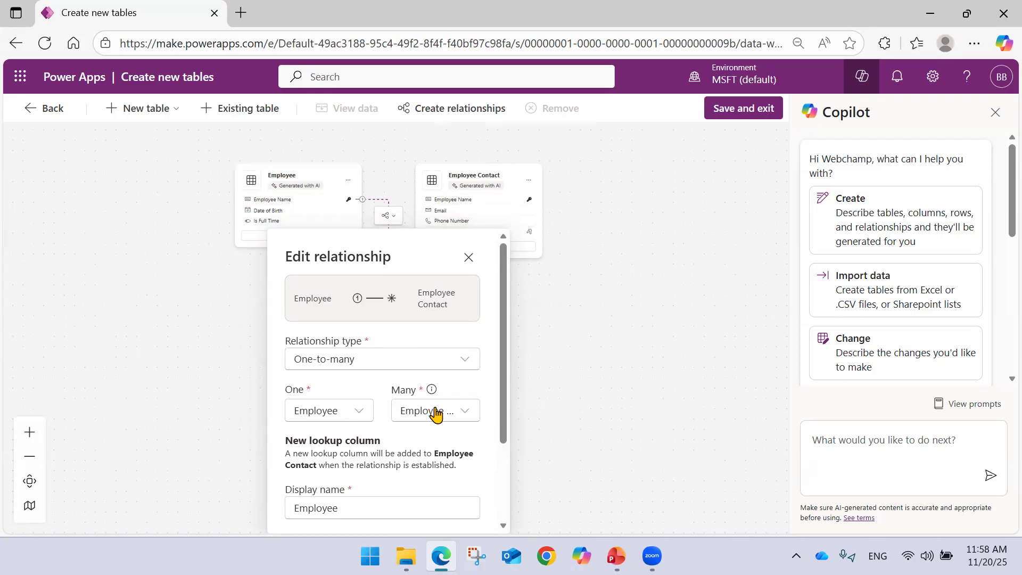
{"action": "scroll", "coordinate": [368, 397], "scroll_direction": "down", "scroll_amount": 2}
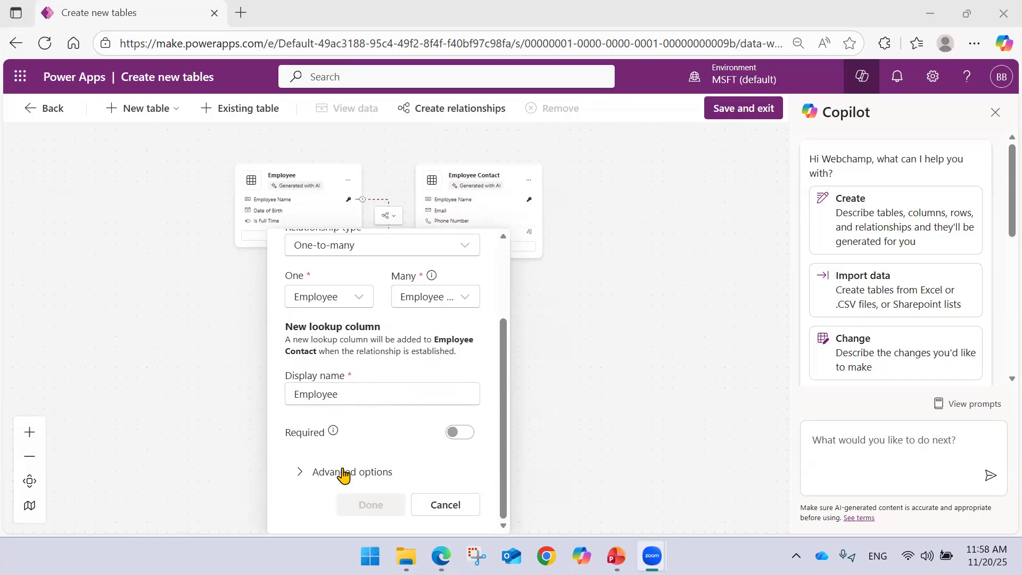
{"action": "left_click", "coordinate": [388, 476]}
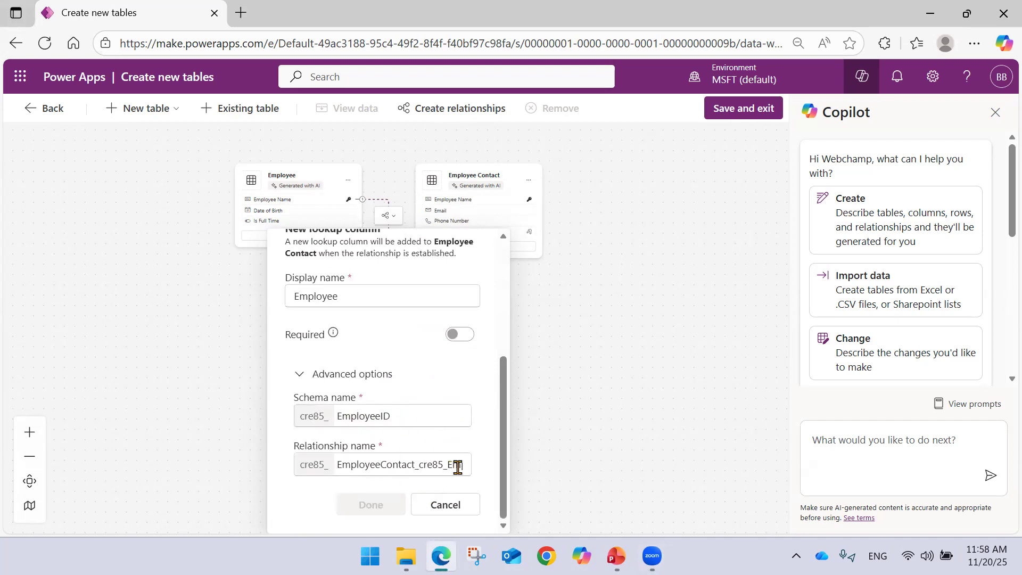
{"action": "left_click", "coordinate": [446, 505]}
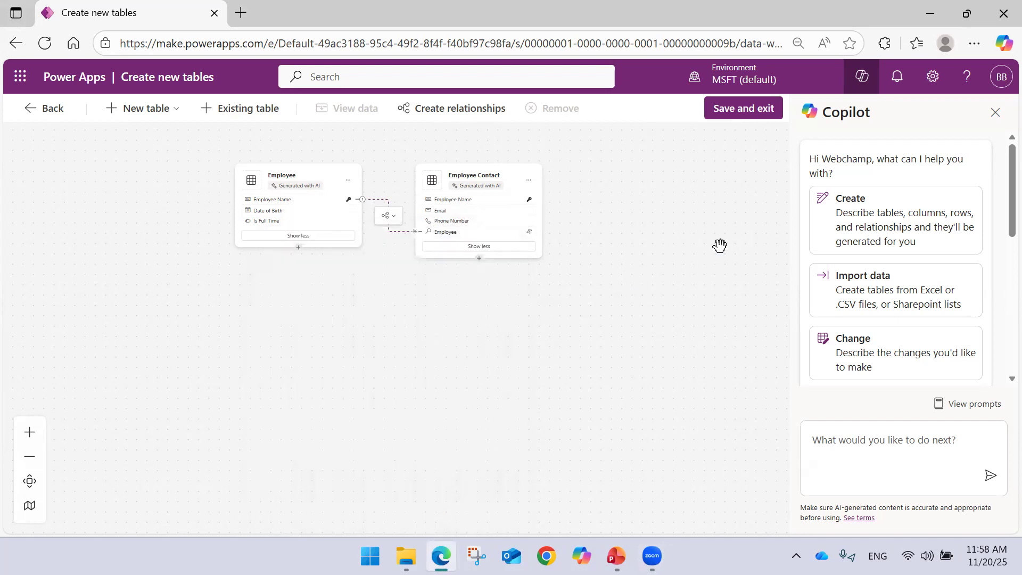
- Close the Copilot assistant and leave the table designer, discarding the generated Employee and Employee Contact tables
{"action": "left_click", "coordinate": [992, 115]}
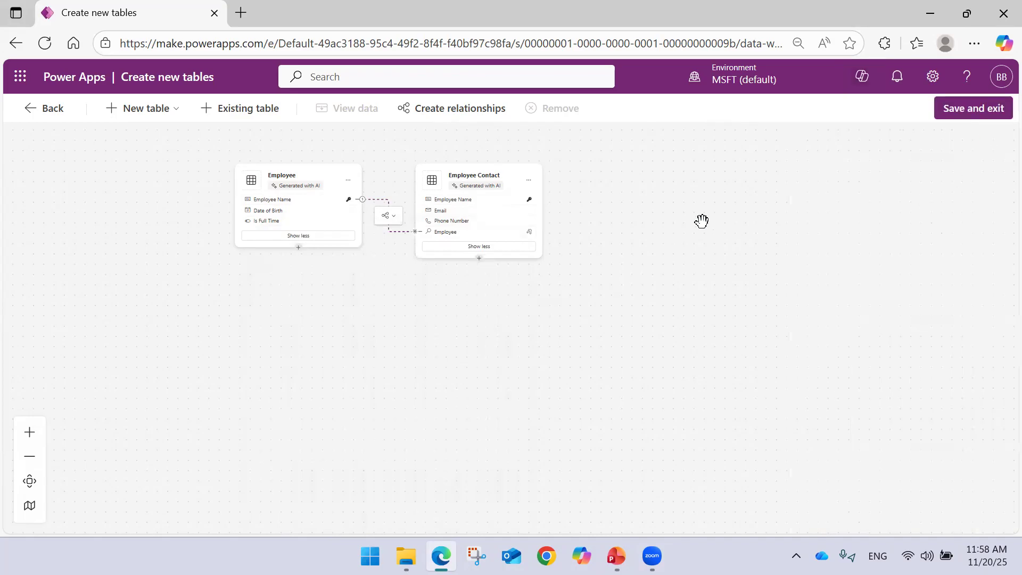
{"action": "scroll", "coordinate": [628, 230], "scroll_direction": "up", "scroll_amount": 3}
{"action": "scroll", "coordinate": [628, 231], "scroll_direction": "up", "scroll_amount": 2}
{"action": "scroll", "coordinate": [541, 250], "scroll_direction": "down", "scroll_amount": 2}
{"action": "left_click_drag", "start_coordinate": [541, 250], "coordinate": [666, 326]}
{"action": "left_click", "coordinate": [54, 109]}
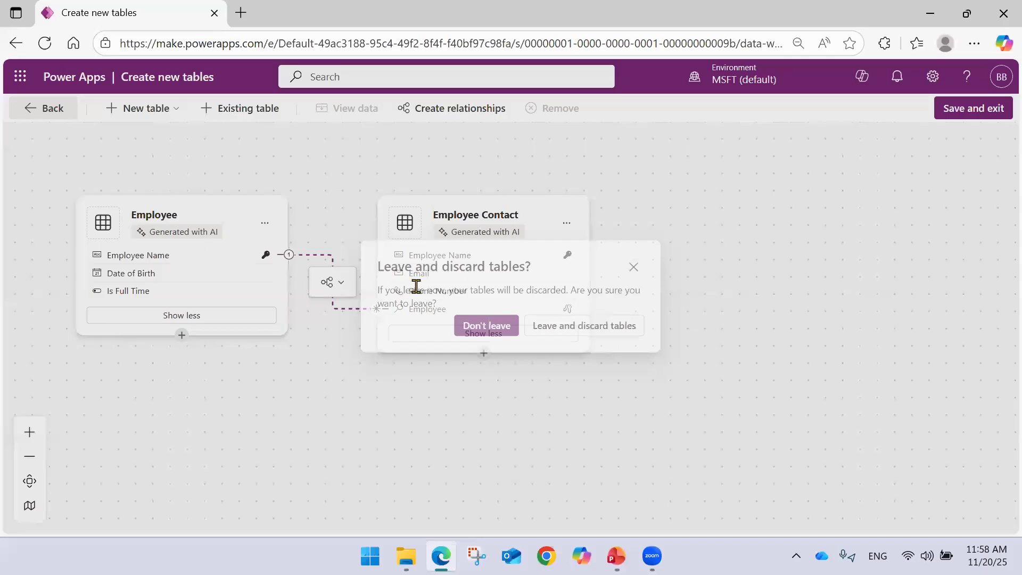
{"action": "left_click", "coordinate": [558, 334]}
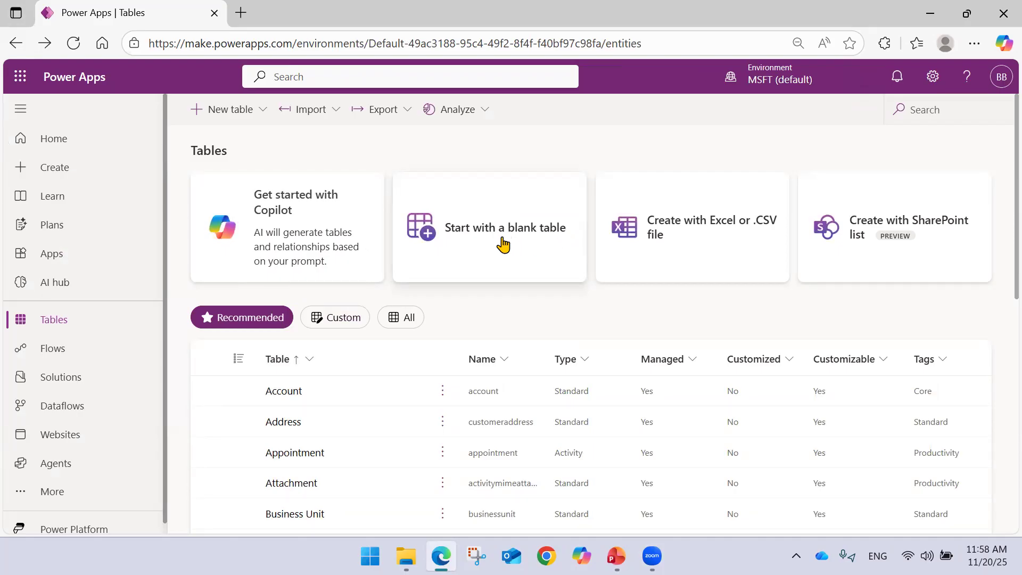
- Start a new blank table, add a second blank table, and switch between the data views of Table1 and Table2
{"action": "left_click", "coordinate": [480, 245]}
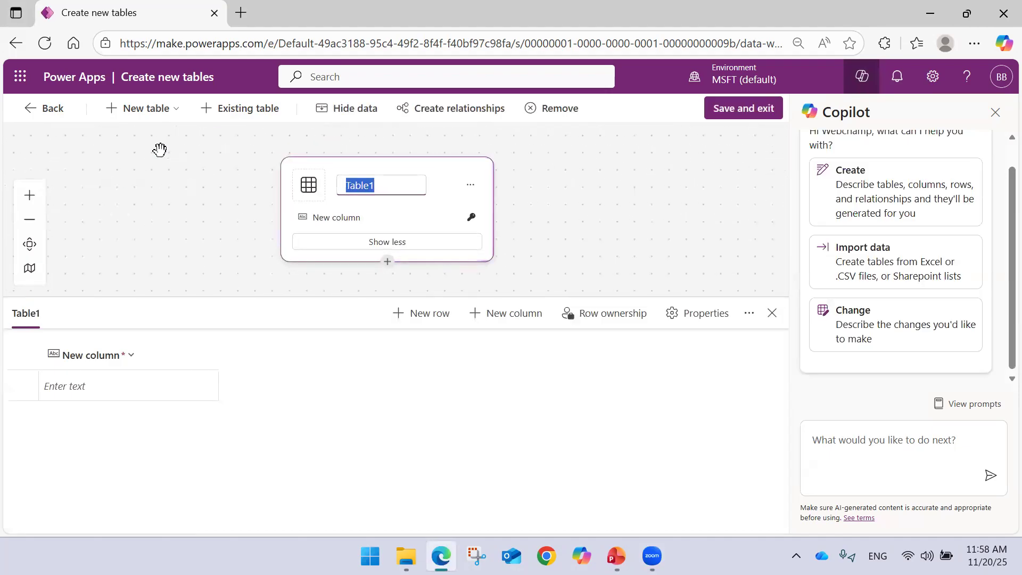
{"action": "left_click", "coordinate": [150, 122]}
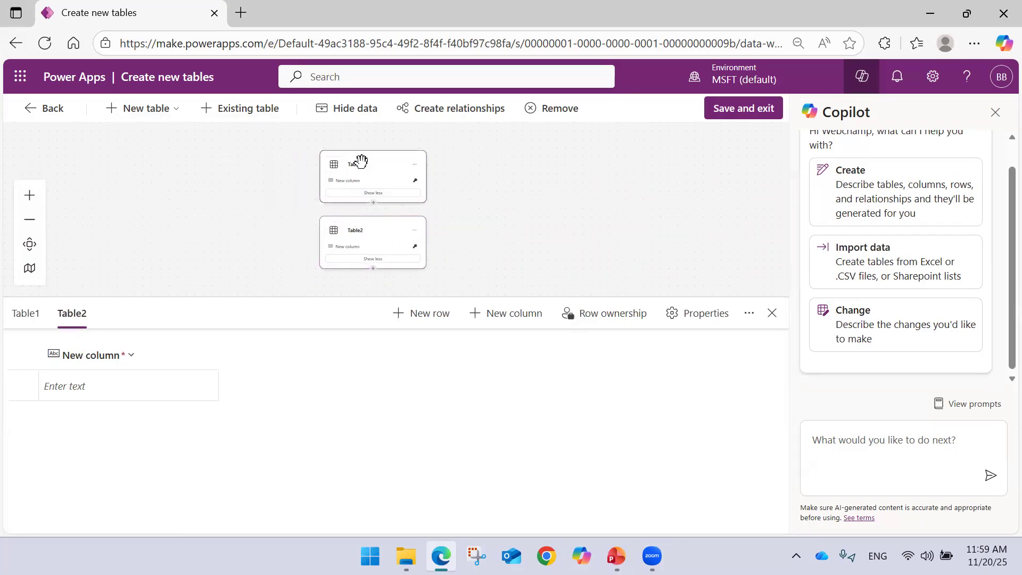
{"action": "left_click", "coordinate": [32, 319]}
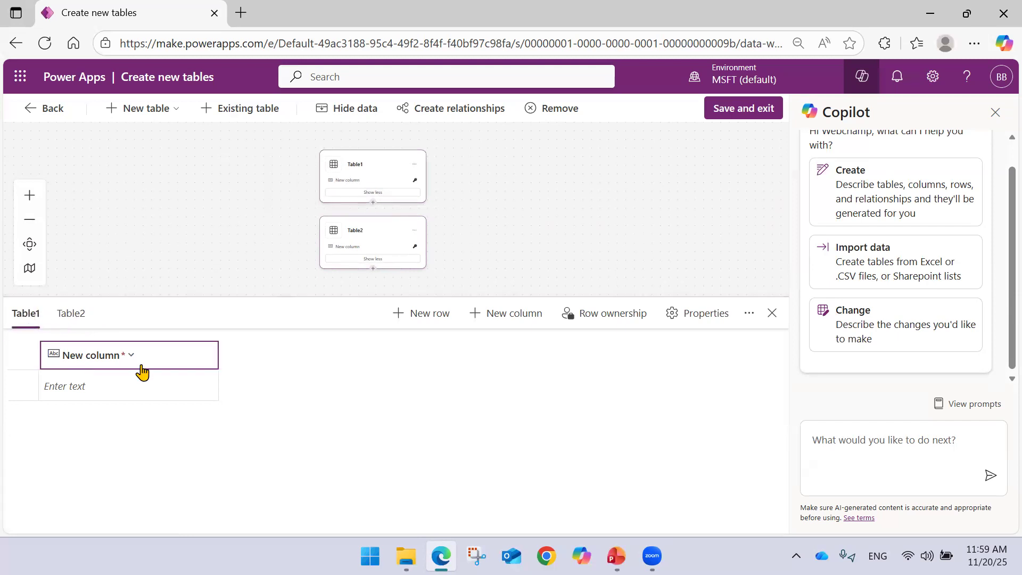
{"action": "left_click", "coordinate": [75, 316]}
{"action": "left_click", "coordinate": [28, 316]}
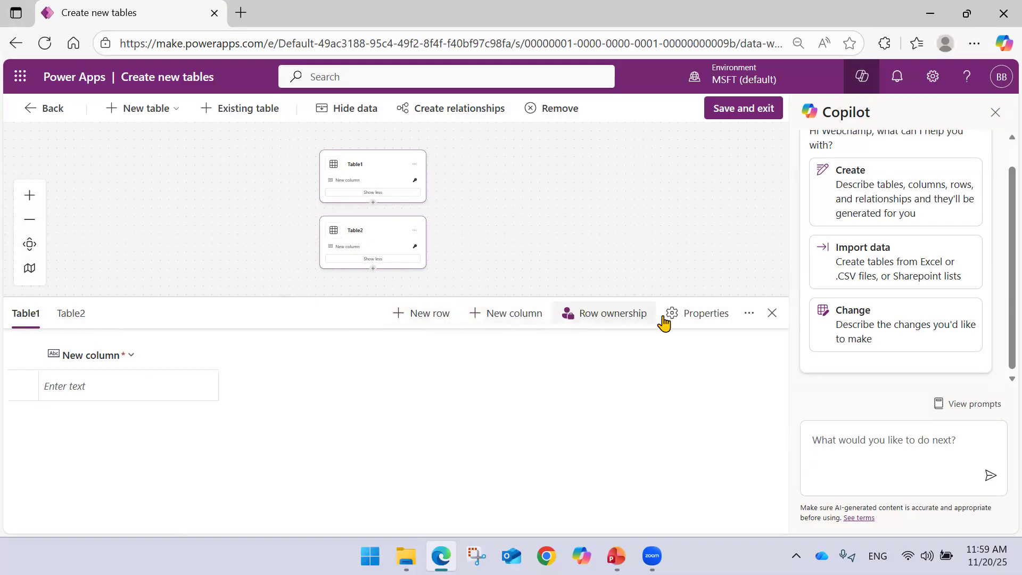
- Examine the properties and additional display options of Table1 without saving changes
{"action": "left_click", "coordinate": [694, 319]}
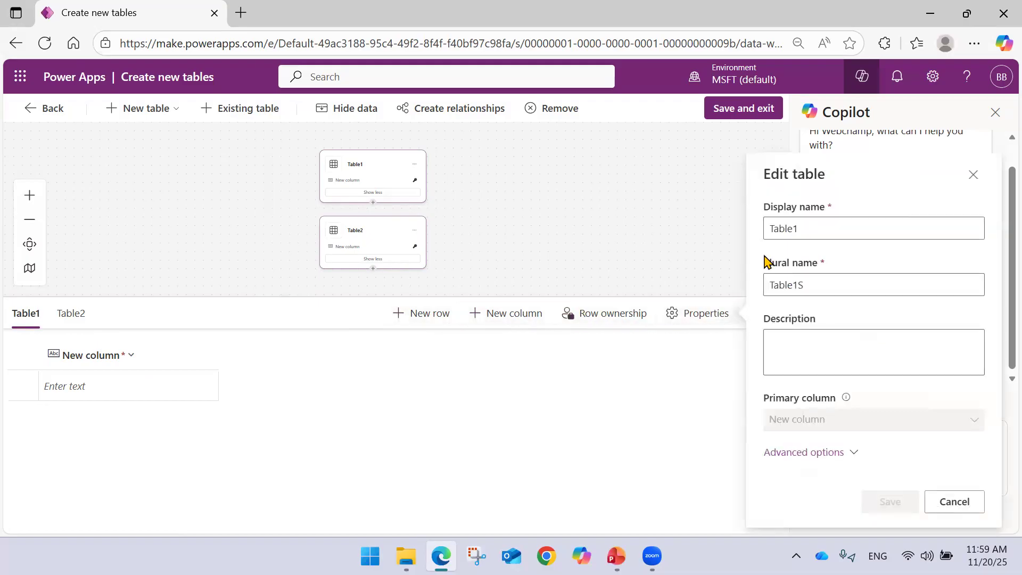
{"action": "left_click", "coordinate": [959, 503]}
{"action": "left_click", "coordinate": [749, 315]}
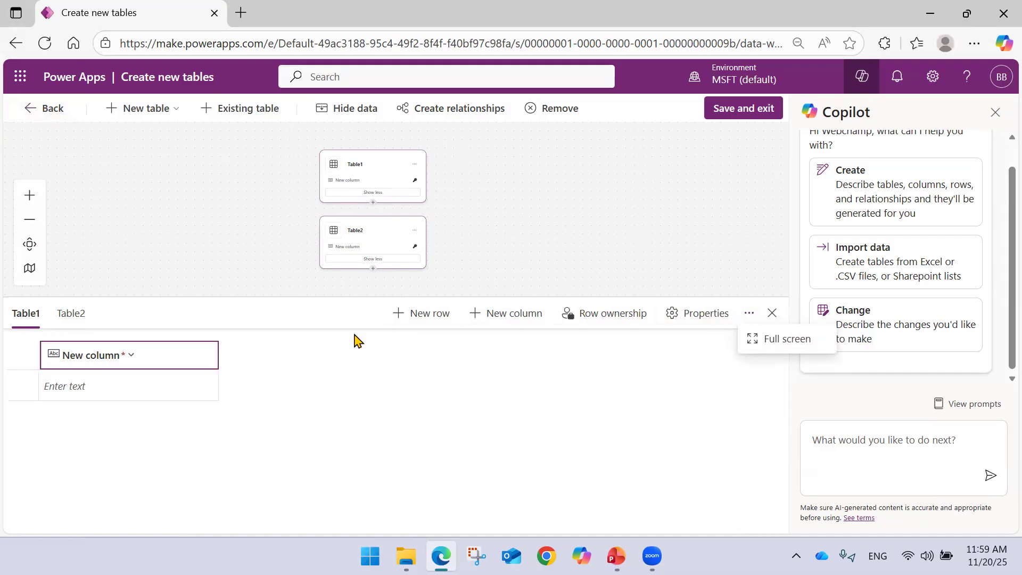
- View the new column settings for Table1, cancel them, and leave the designer while discarding both blank tables
{"action": "left_click", "coordinate": [513, 318]}
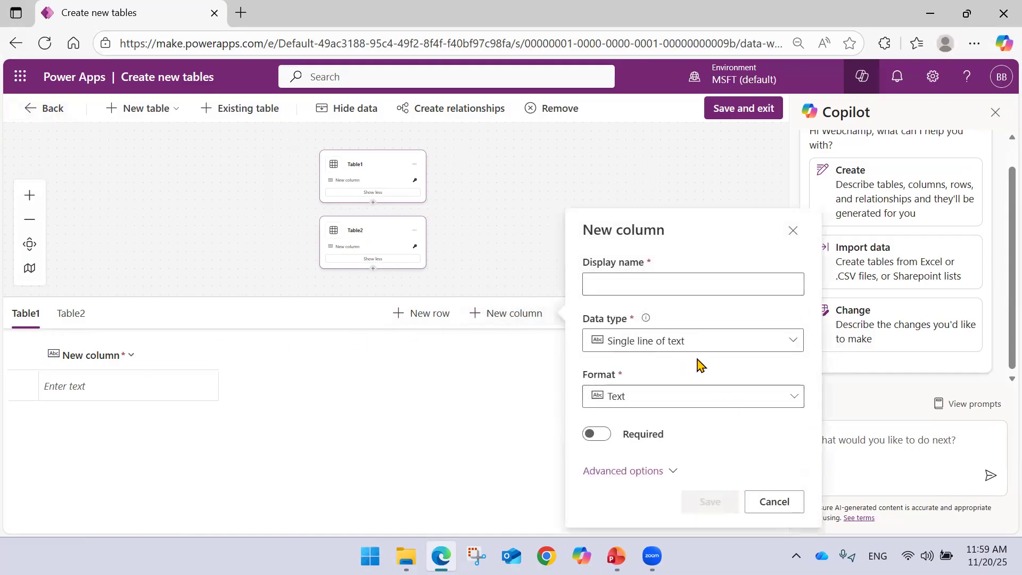
{"action": "left_click", "coordinate": [800, 501]}
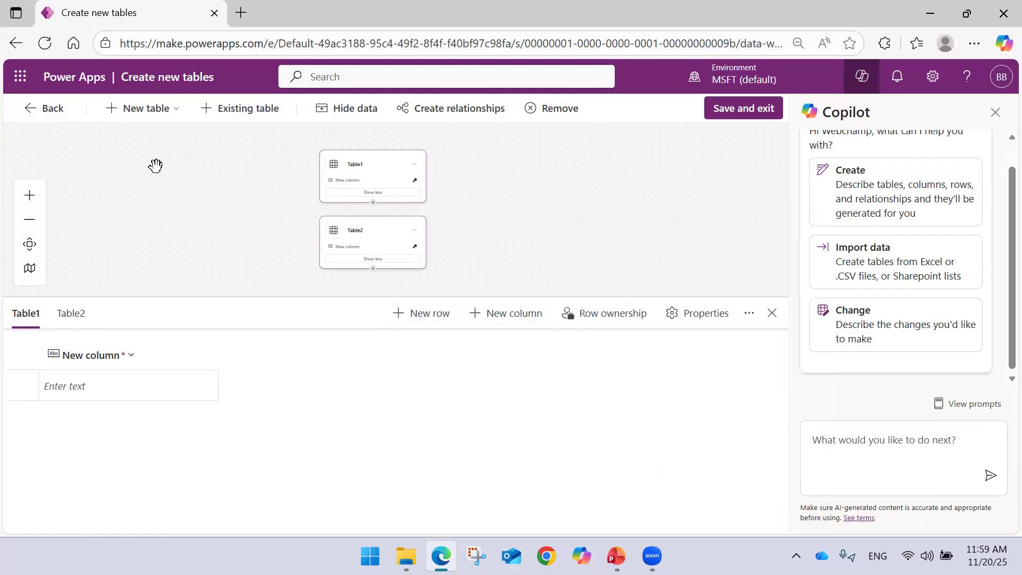
{"action": "left_click", "coordinate": [56, 117]}
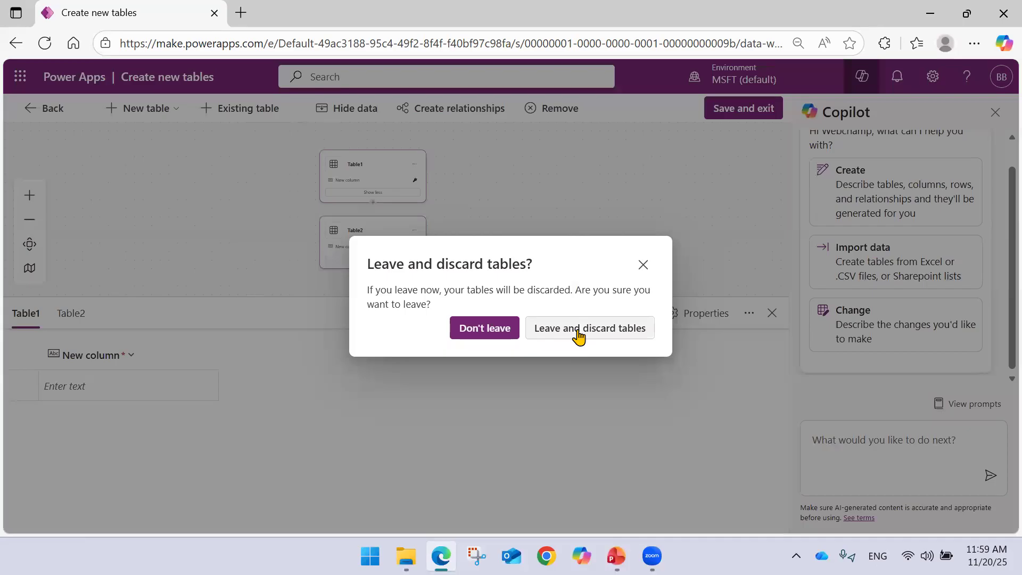
{"action": "left_click", "coordinate": [579, 336]}
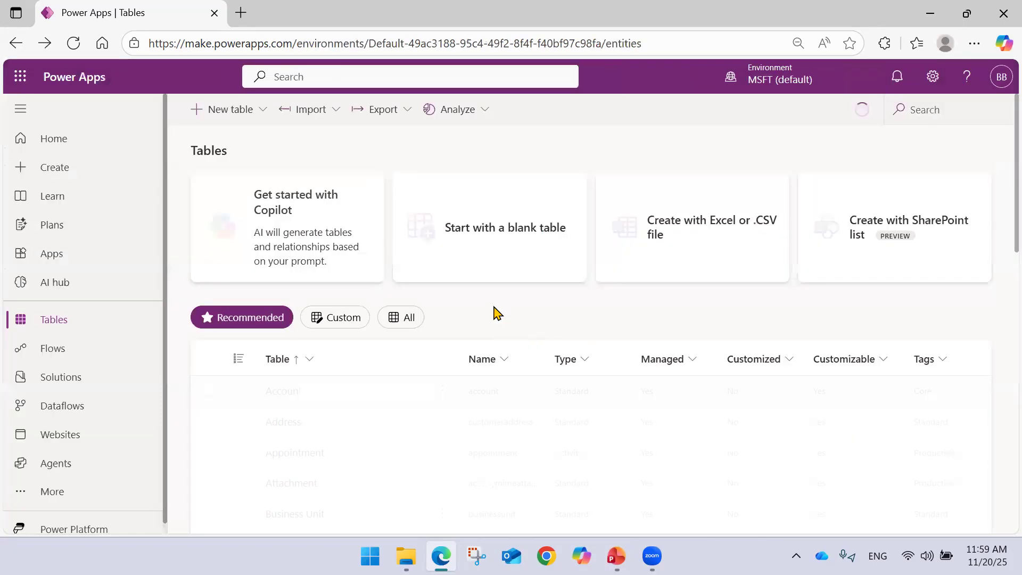
- Create a table from an Excel file by importing Sheet1 of employee_details from the Downloads folder
{"action": "left_click", "coordinate": [691, 248]}
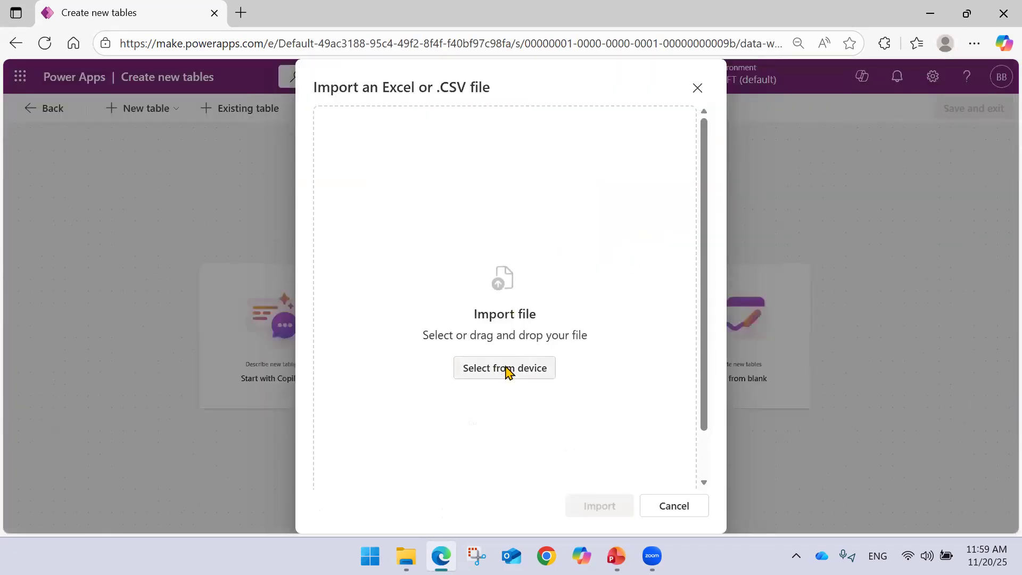
{"action": "left_click", "coordinate": [509, 362]}
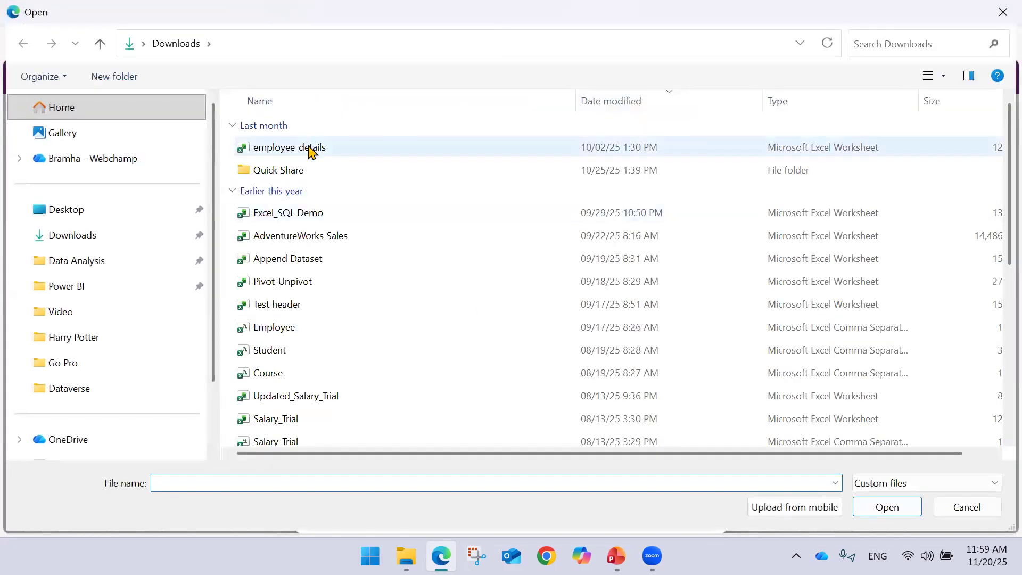
{"action": "left_click", "coordinate": [312, 147]}
{"action": "left_click", "coordinate": [886, 507]}
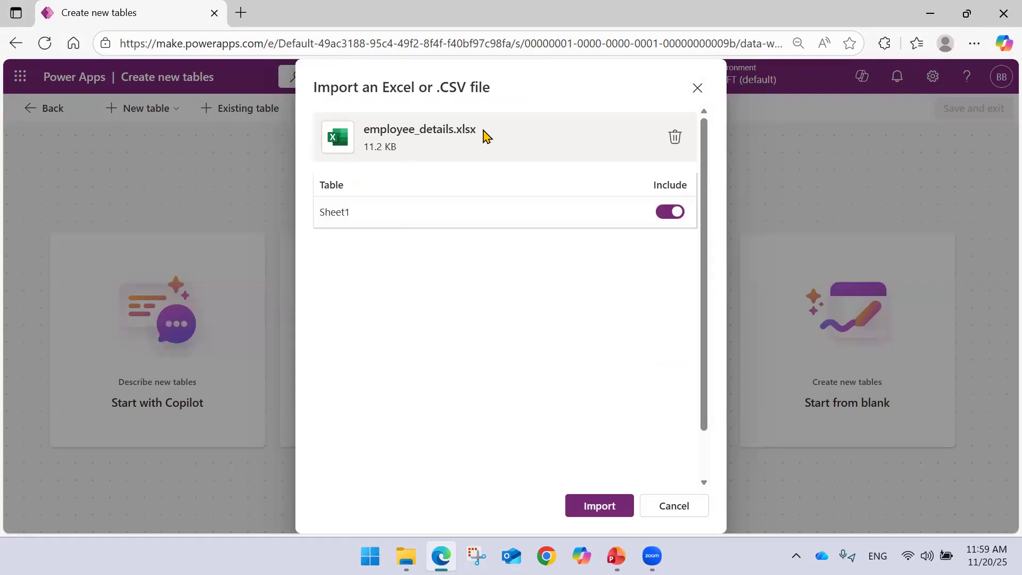
{"action": "left_click", "coordinate": [591, 507]}
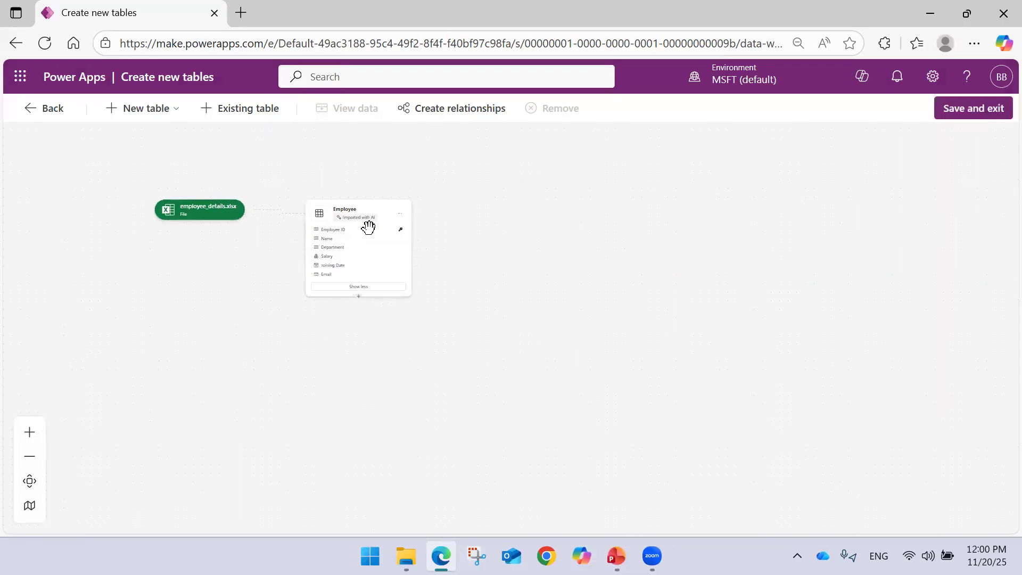
- View the new table options and leave the designer, discarding the imported Employee table
{"action": "left_click", "coordinate": [176, 116]}
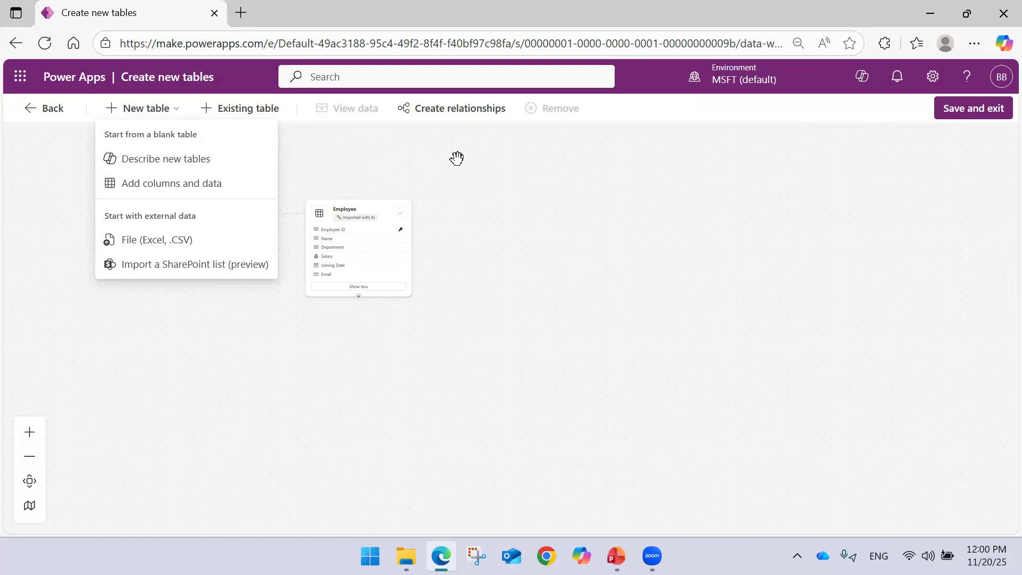
{"action": "left_click", "coordinate": [42, 112]}
{"action": "left_click", "coordinate": [549, 330]}
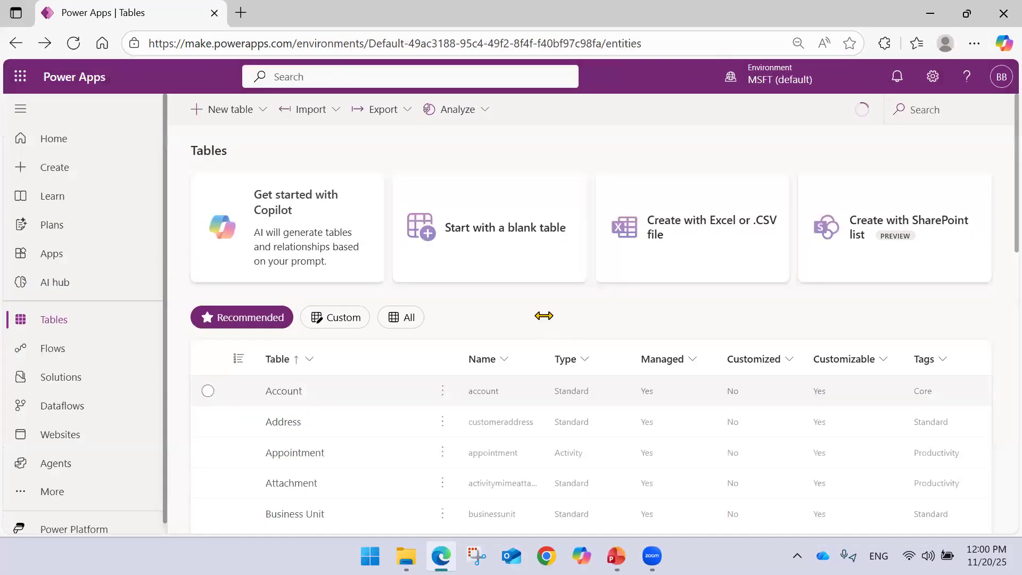
- Examine the account, site and list options for creating a table from a SharePoint list, and return to the tables overview without importing
{"action": "left_click", "coordinate": [854, 266]}
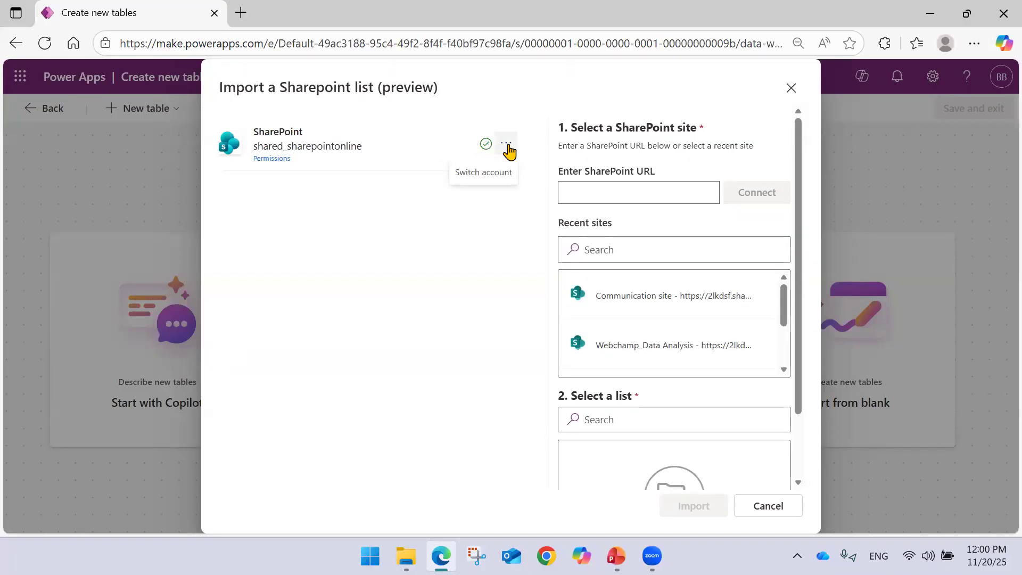
{"action": "left_click", "coordinate": [506, 144]}
{"action": "left_click", "coordinate": [366, 234]}
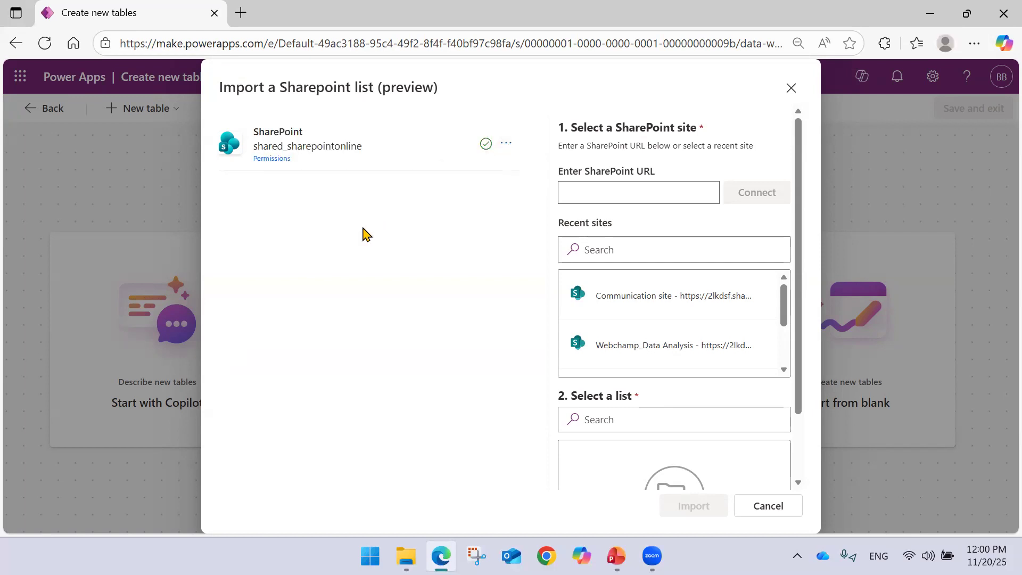
{"action": "scroll", "coordinate": [601, 200], "scroll_direction": "down", "scroll_amount": 2}
{"action": "scroll", "coordinate": [592, 194], "scroll_direction": "up", "scroll_amount": 2}
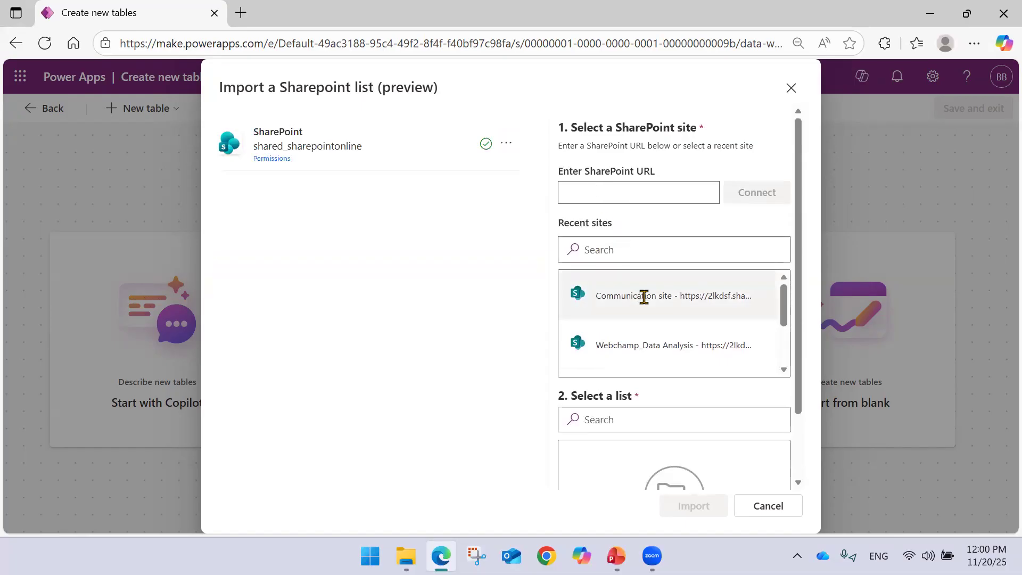
{"action": "scroll", "coordinate": [627, 253], "scroll_direction": "down", "scroll_amount": 2}
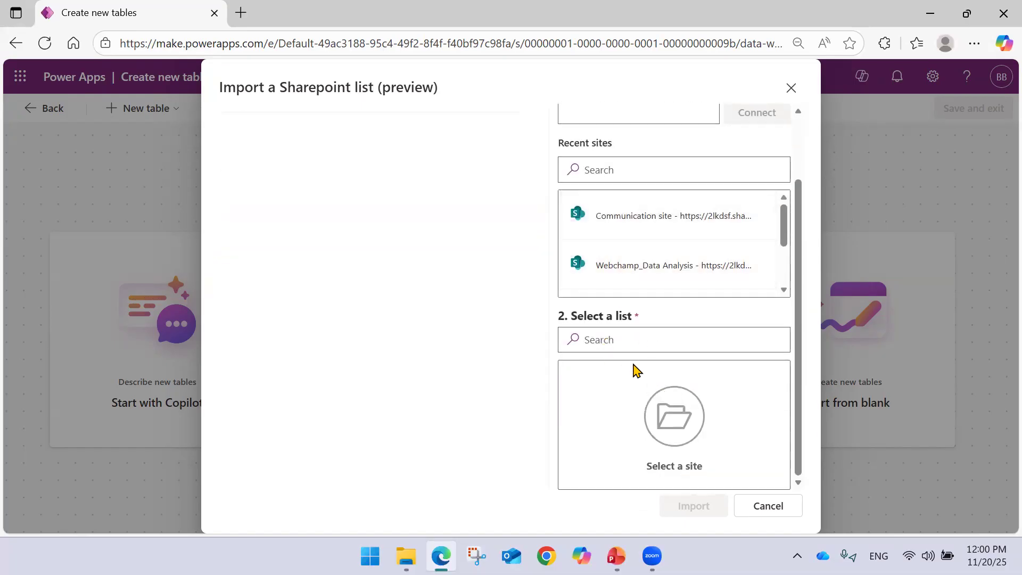
{"action": "left_click", "coordinate": [768, 506]}
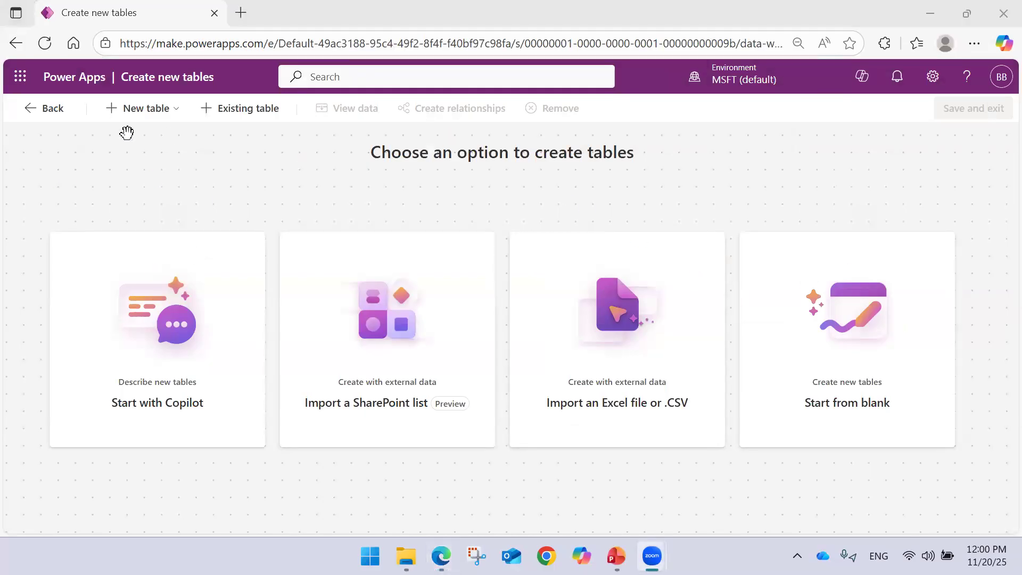
{"action": "left_click", "coordinate": [47, 120]}
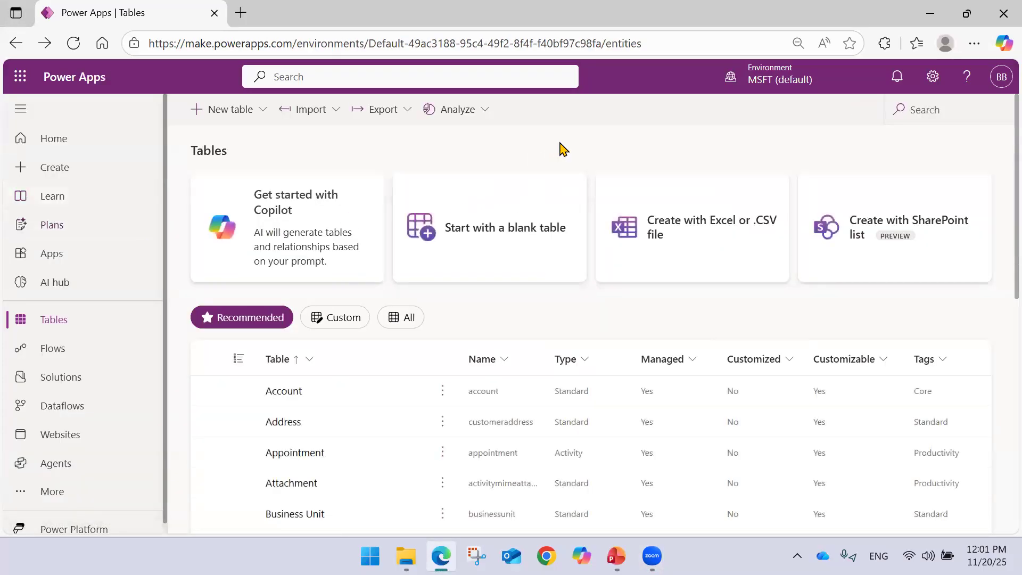
- Create a table from an Excel file by importing Sheet1 of employee_details from the Downloads folder
{"action": "left_click", "coordinate": [656, 231]}
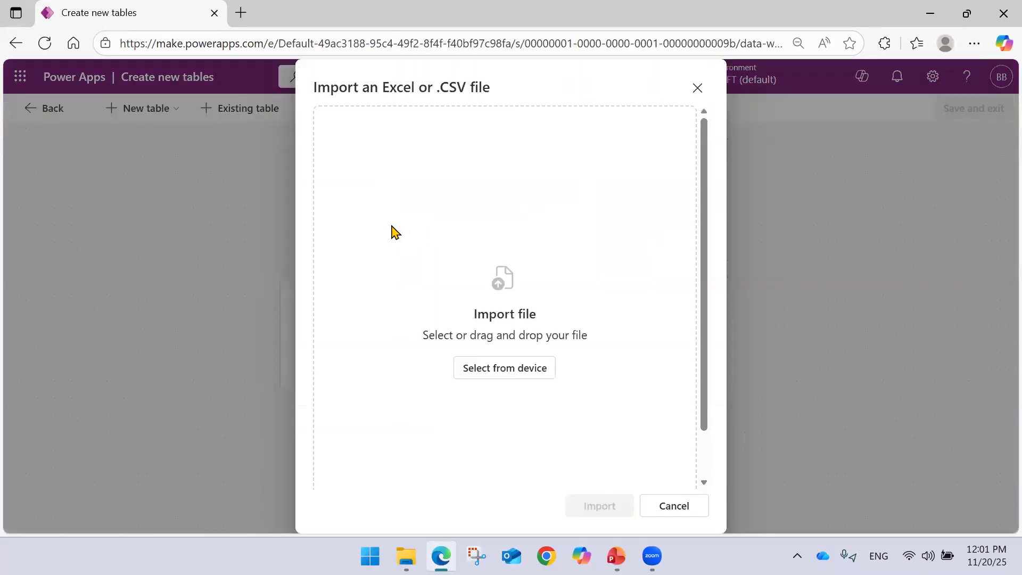
{"action": "left_click", "coordinate": [519, 366]}
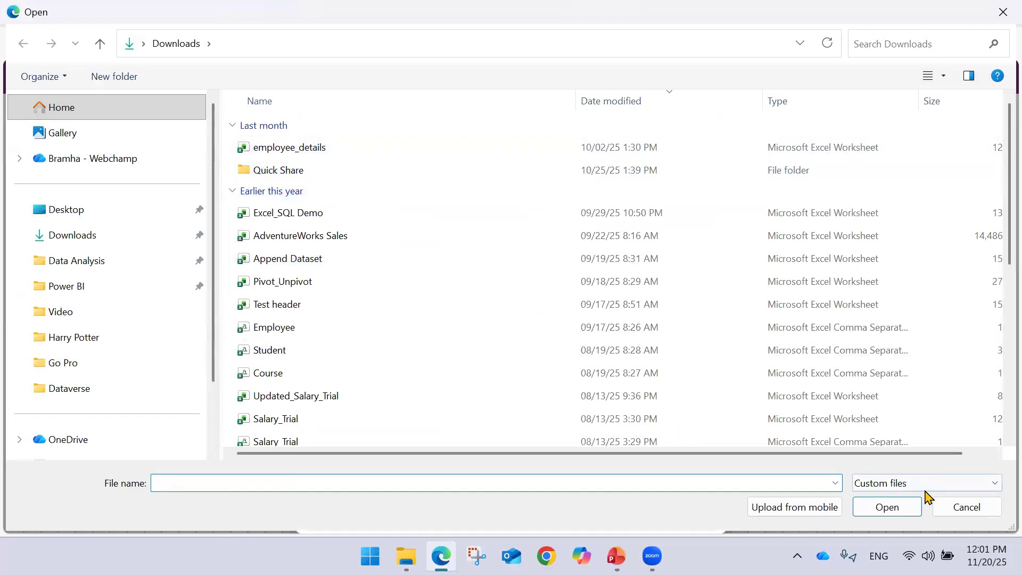
{"action": "left_click", "coordinate": [318, 153]}
{"action": "left_click", "coordinate": [883, 510]}
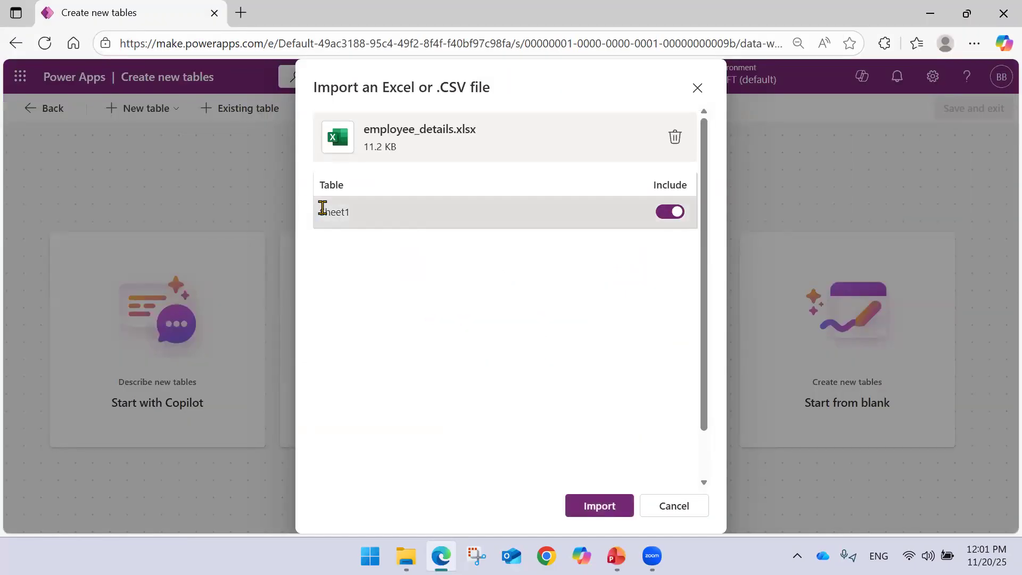
{"action": "left_click", "coordinate": [604, 503]}
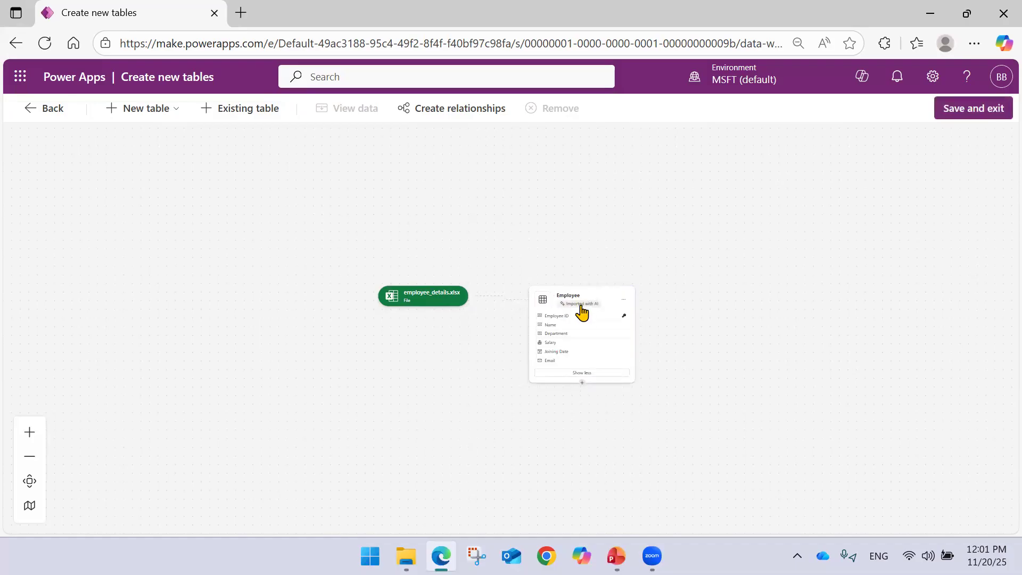
- Examine the AI import summary of the Employee table and look through its imported data rows
{"action": "left_click", "coordinate": [580, 305]}
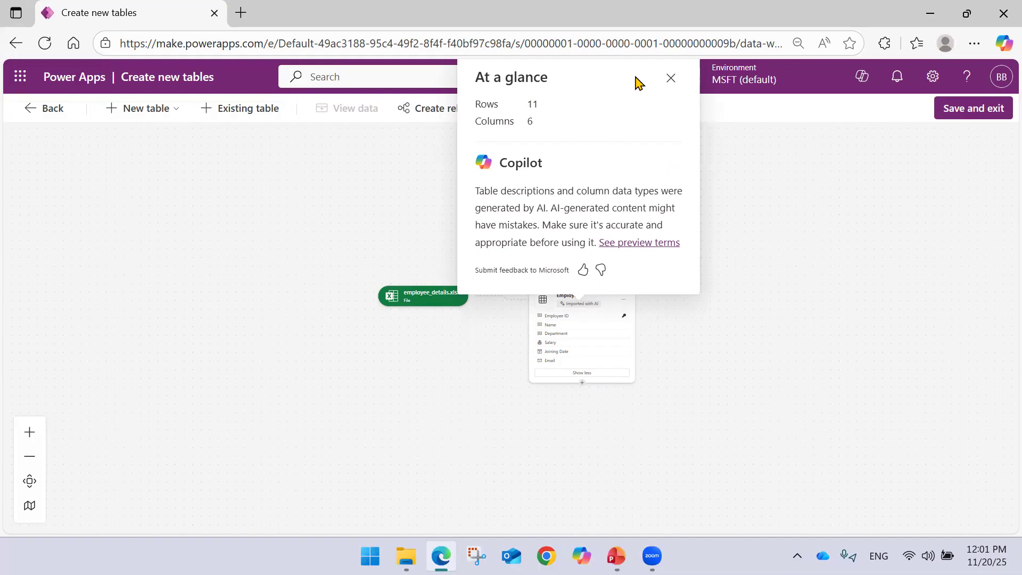
{"action": "left_click", "coordinate": [670, 81]}
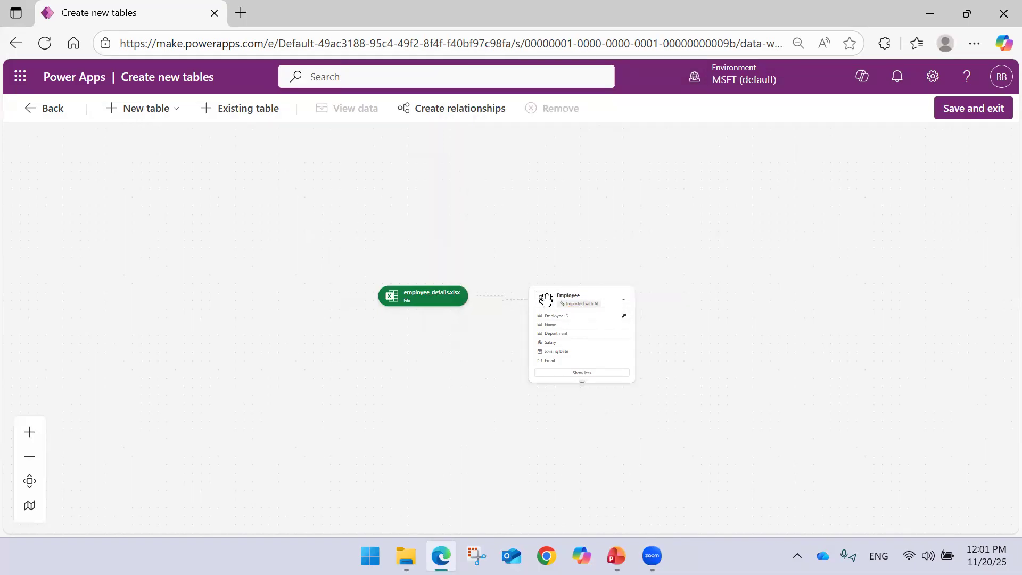
{"action": "left_click", "coordinate": [557, 296]}
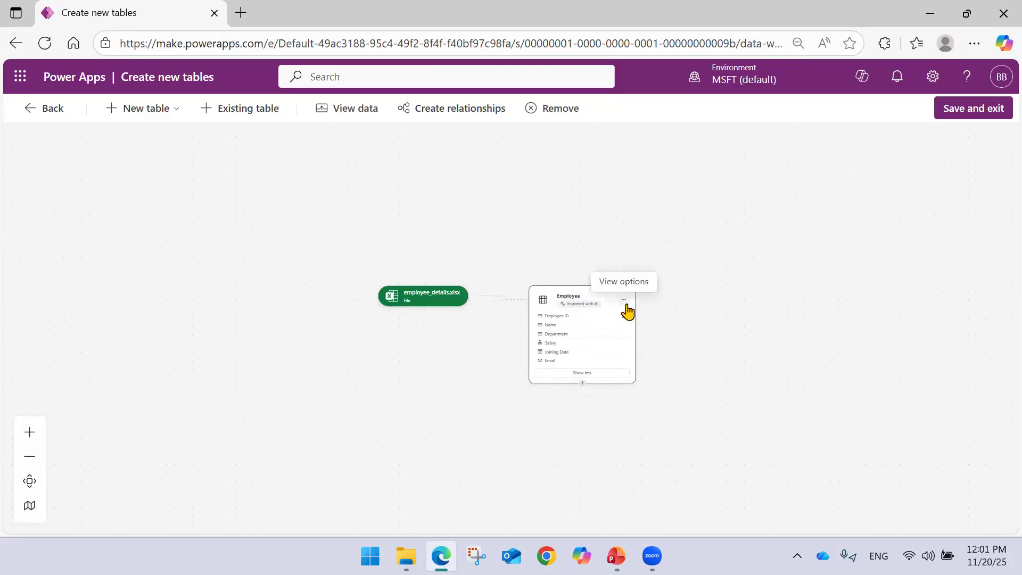
{"action": "scroll", "coordinate": [603, 316], "scroll_direction": "up", "scroll_amount": 5}
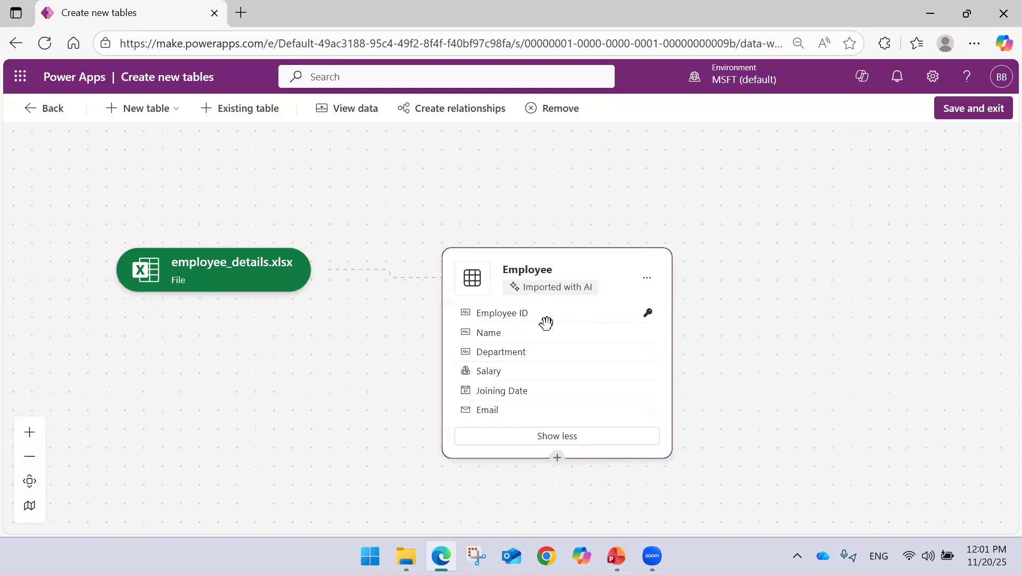
{"action": "left_click", "coordinate": [648, 278]}
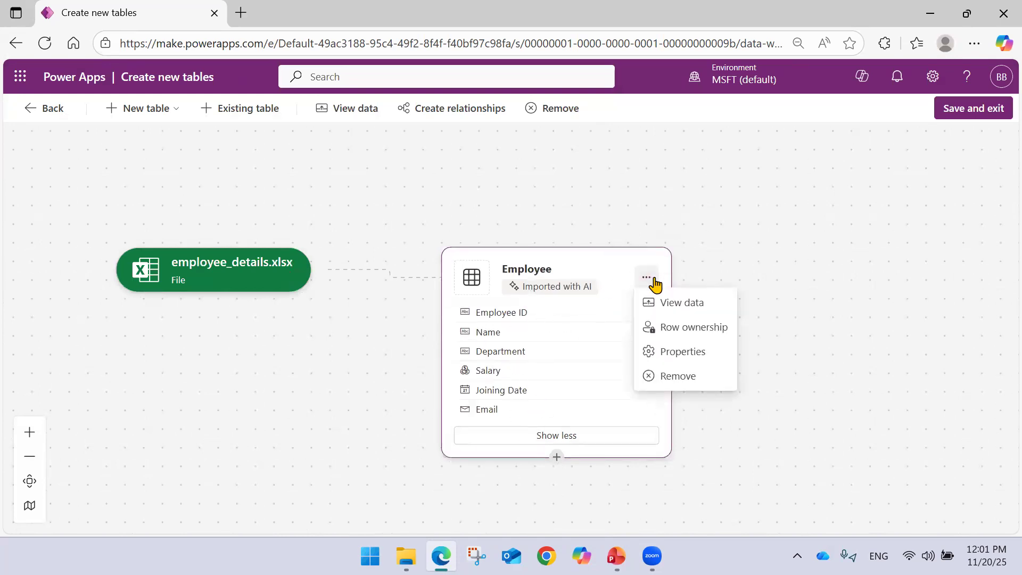
{"action": "left_click", "coordinate": [696, 312]}
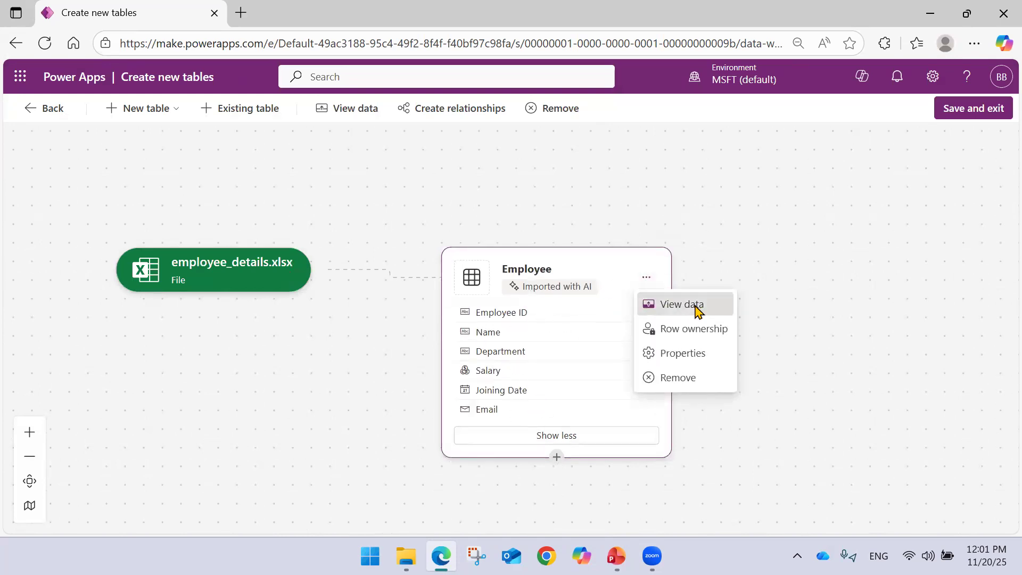
{"action": "scroll", "coordinate": [690, 213], "scroll_direction": "down", "scroll_amount": 3}
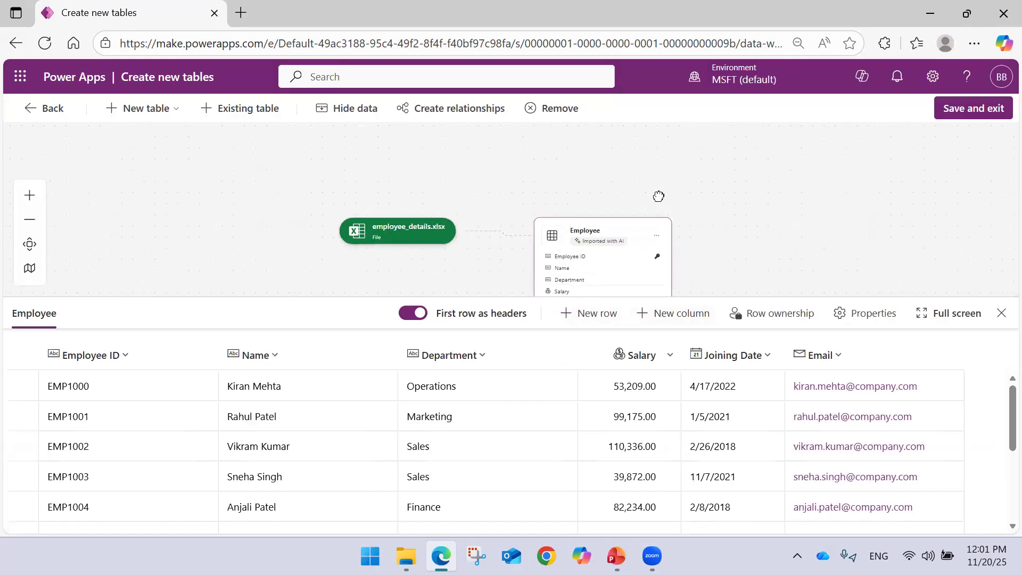
{"action": "scroll", "coordinate": [285, 398], "scroll_direction": "down", "scroll_amount": 3}
{"action": "scroll", "coordinate": [277, 383], "scroll_direction": "down", "scroll_amount": 2}
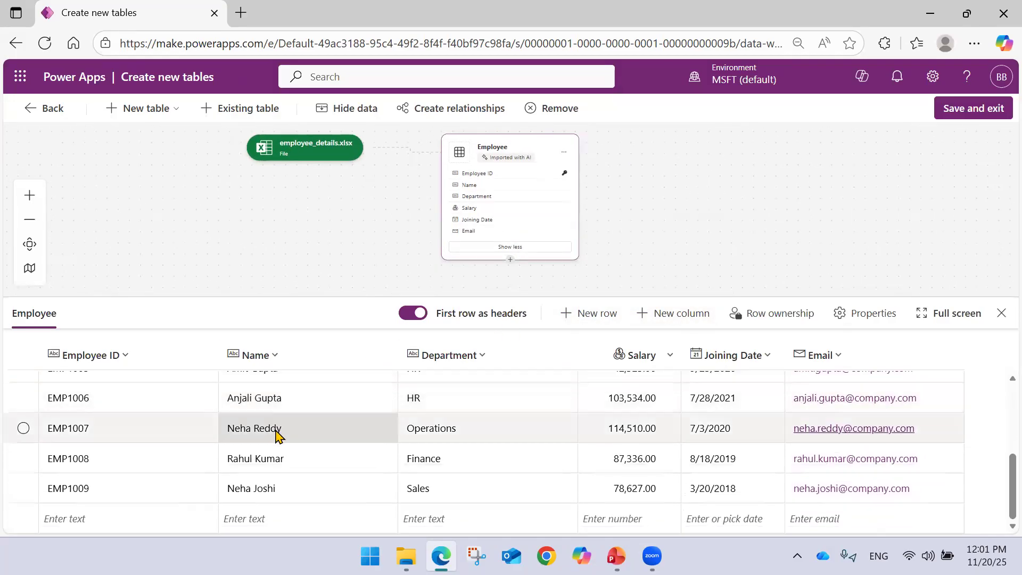
{"action": "scroll", "coordinate": [320, 447], "scroll_direction": "up", "scroll_amount": 5}
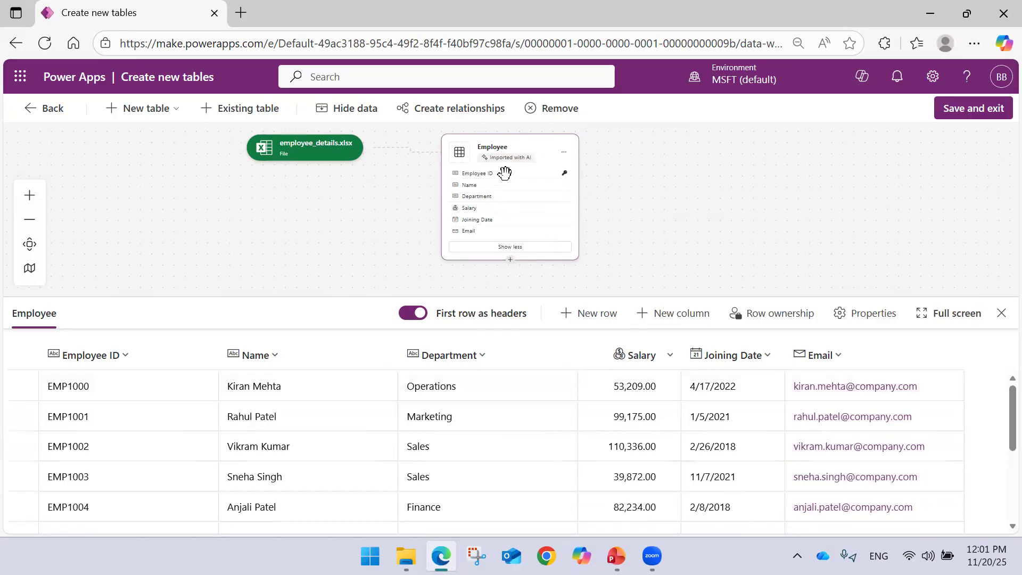
- Move the Employee table closer to the source file on the canvas, and save and exit the designer
{"action": "left_click_drag", "start_coordinate": [519, 145], "coordinate": [468, 153]}
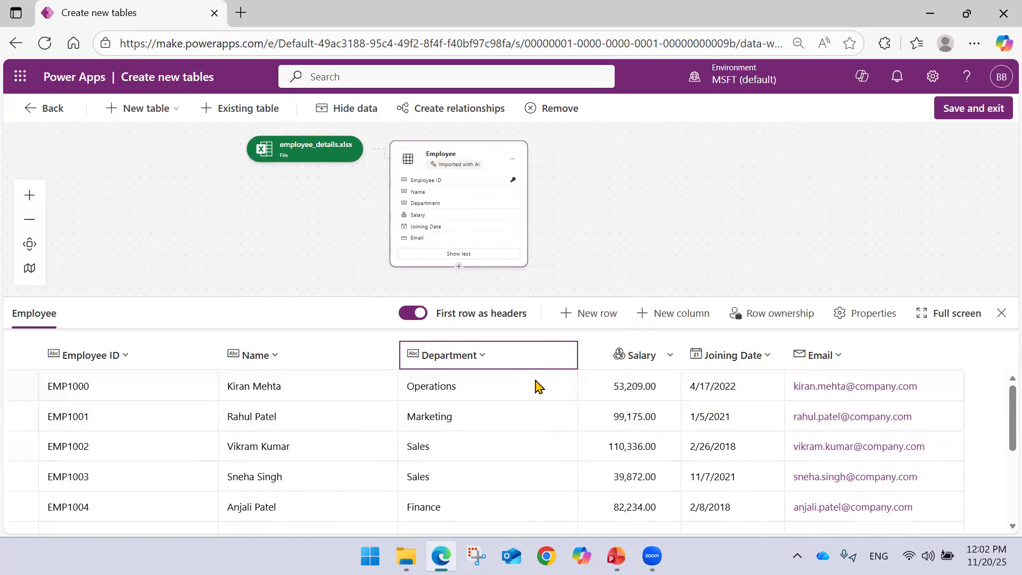
{"action": "scroll", "coordinate": [536, 410], "scroll_direction": "down", "scroll_amount": 3}
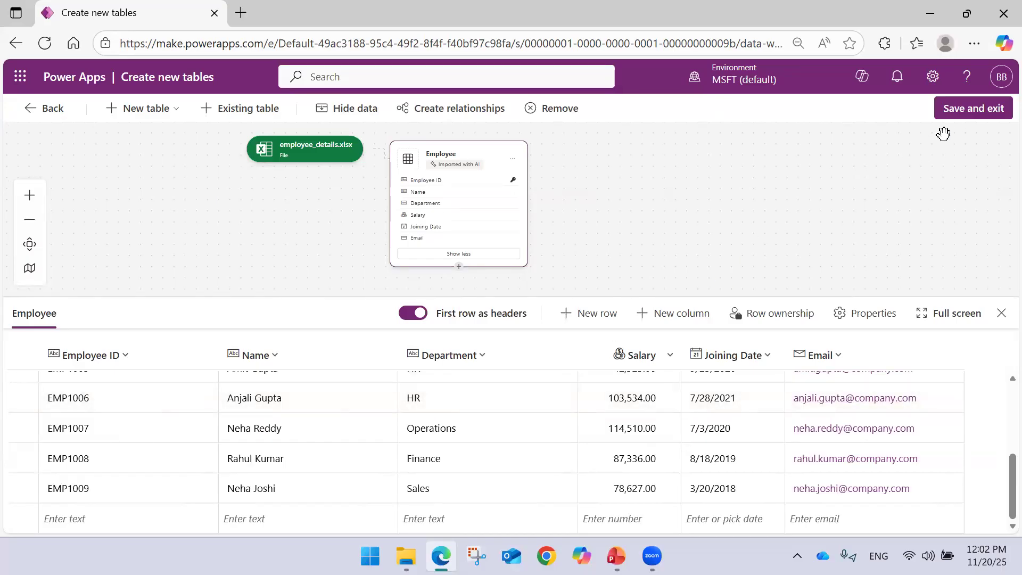
{"action": "left_click", "coordinate": [961, 122]}
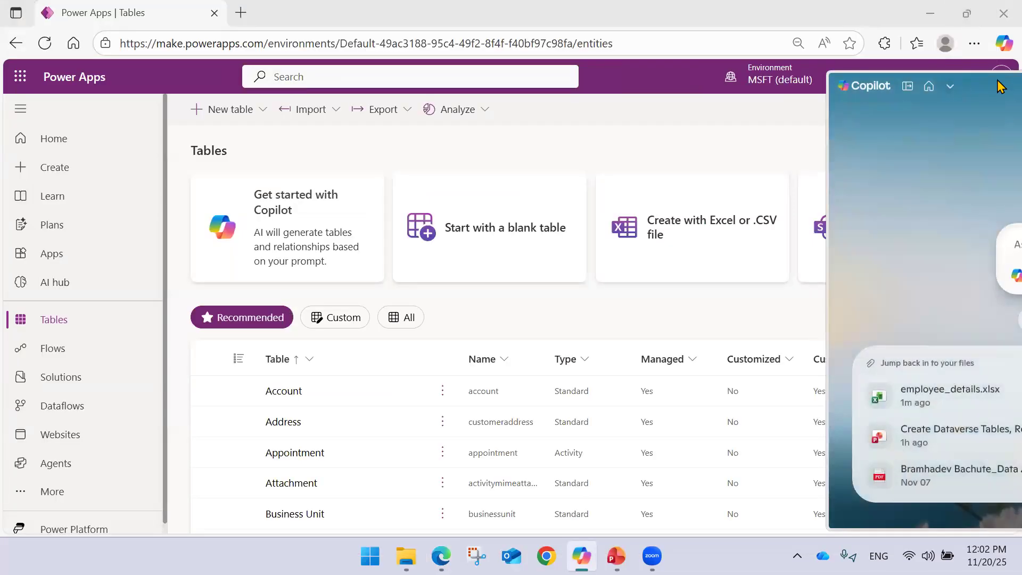
{"action": "left_click", "coordinate": [999, 86]}
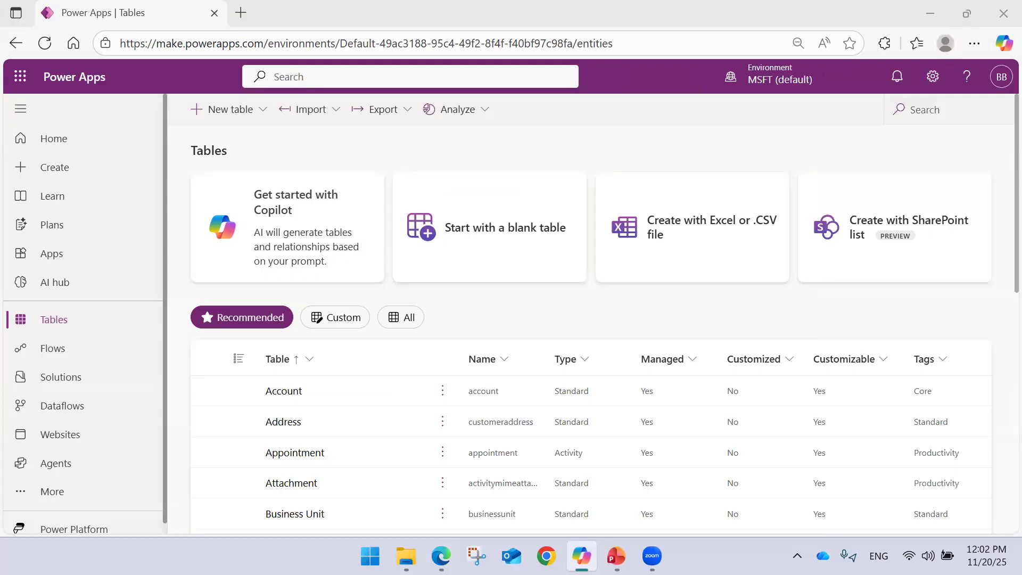
- Open the custom Employee table and create a model-driven app named EmployeesApp based on it
{"action": "left_click", "coordinate": [342, 318]}
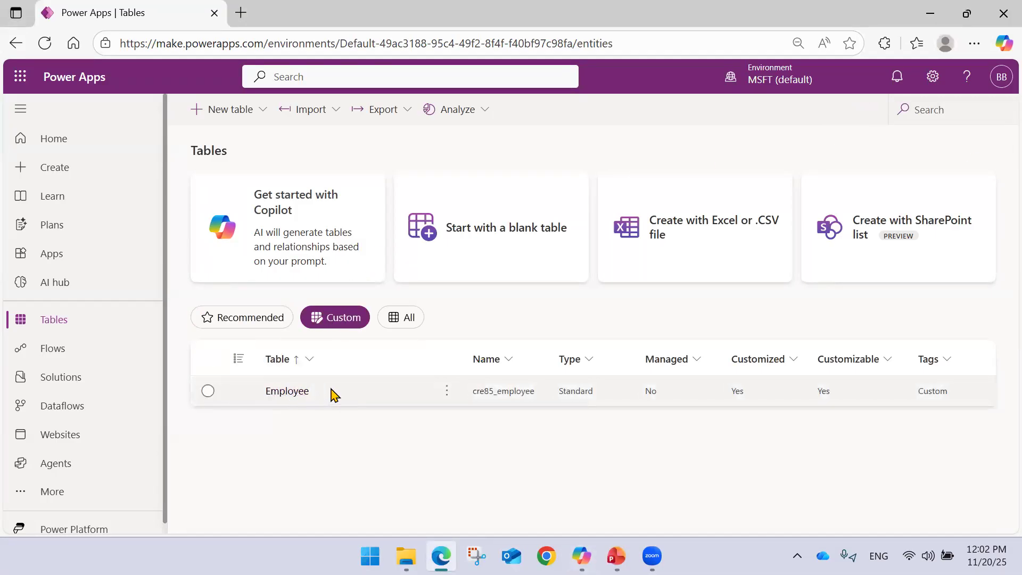
{"action": "left_click", "coordinate": [288, 392]}
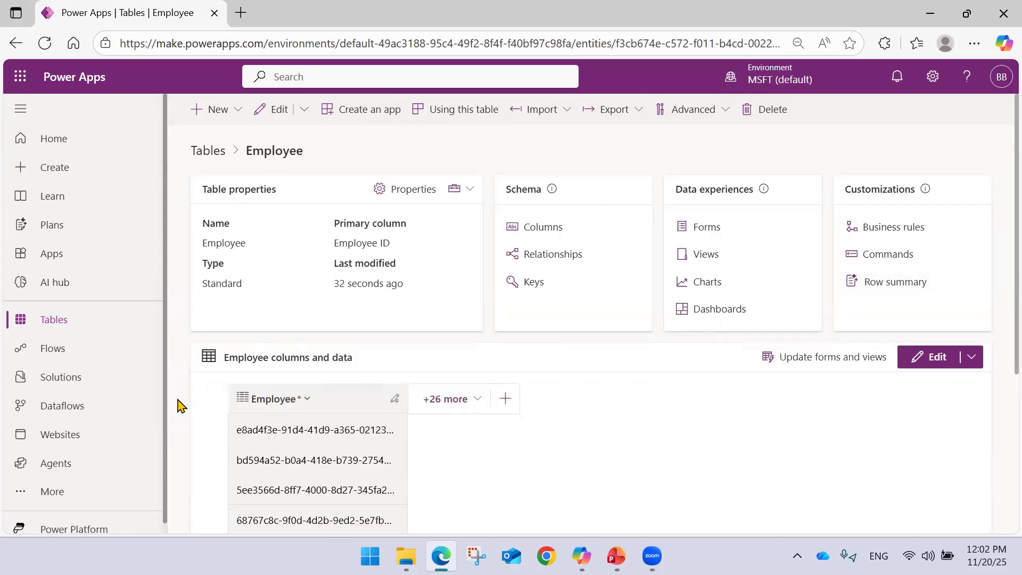
{"action": "left_click", "coordinate": [356, 118]}
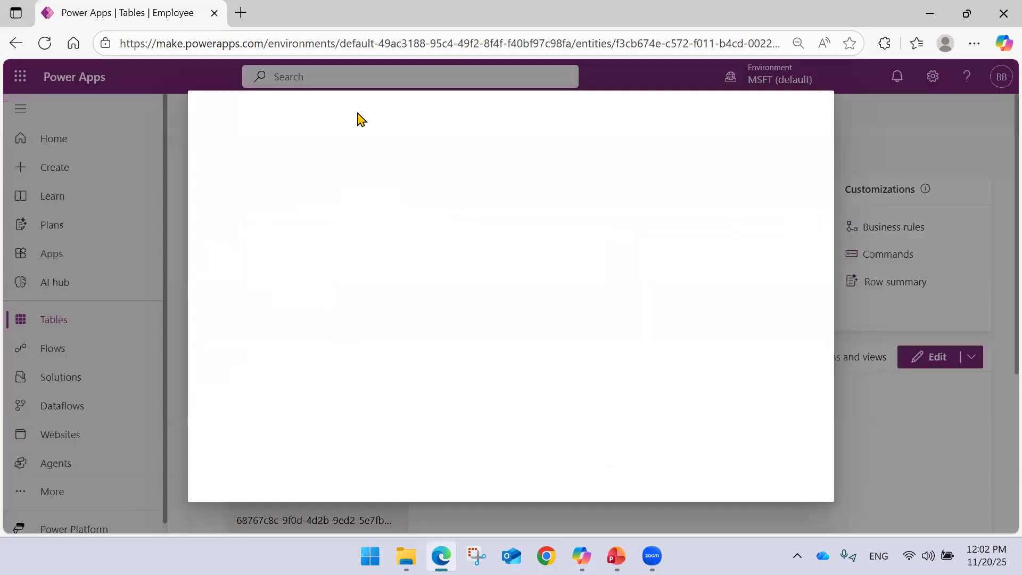
{"action": "left_click", "coordinate": [547, 165]}
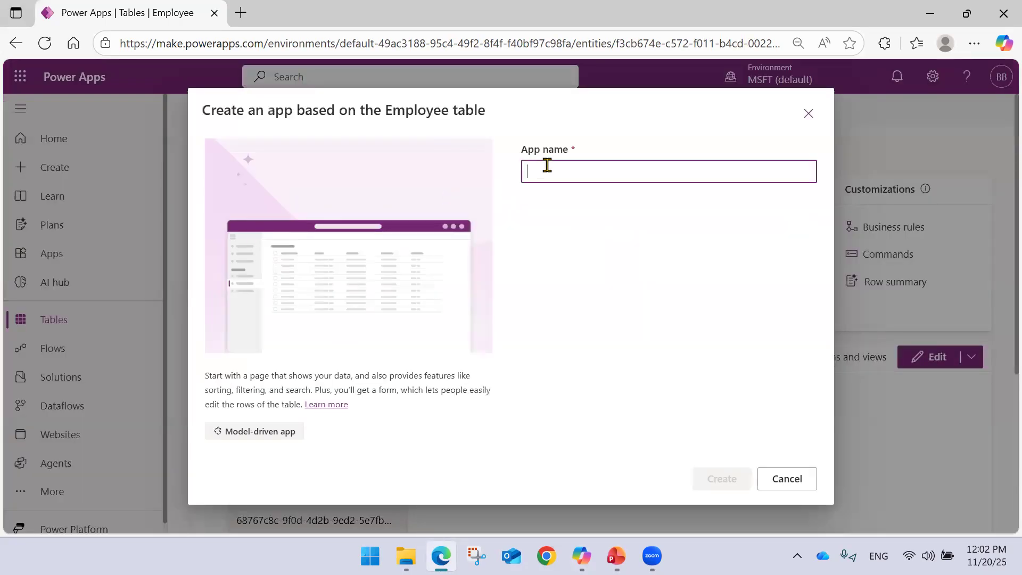
{"action": "type", "text": "EmployeesApp"}
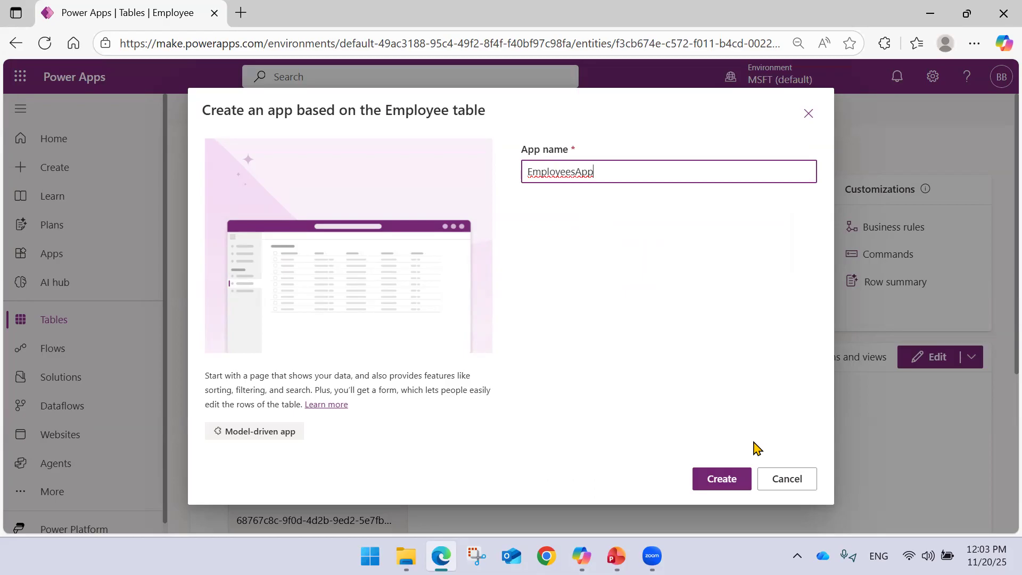
{"action": "left_click", "coordinate": [722, 479]}
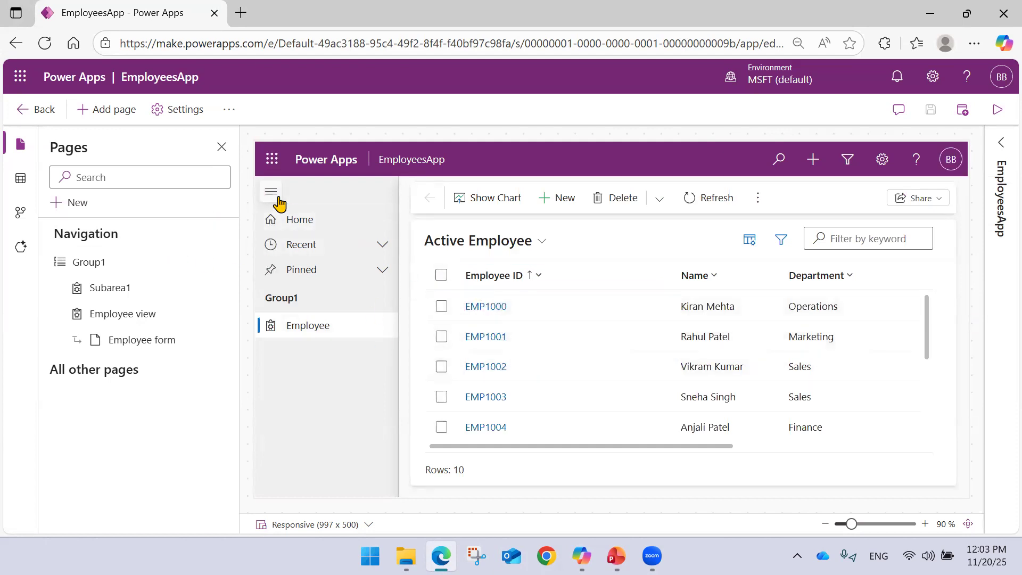
- Explore the Home, Recent and Pinned navigation entries in the EmployeesApp preview
{"action": "left_click", "coordinate": [313, 224]}
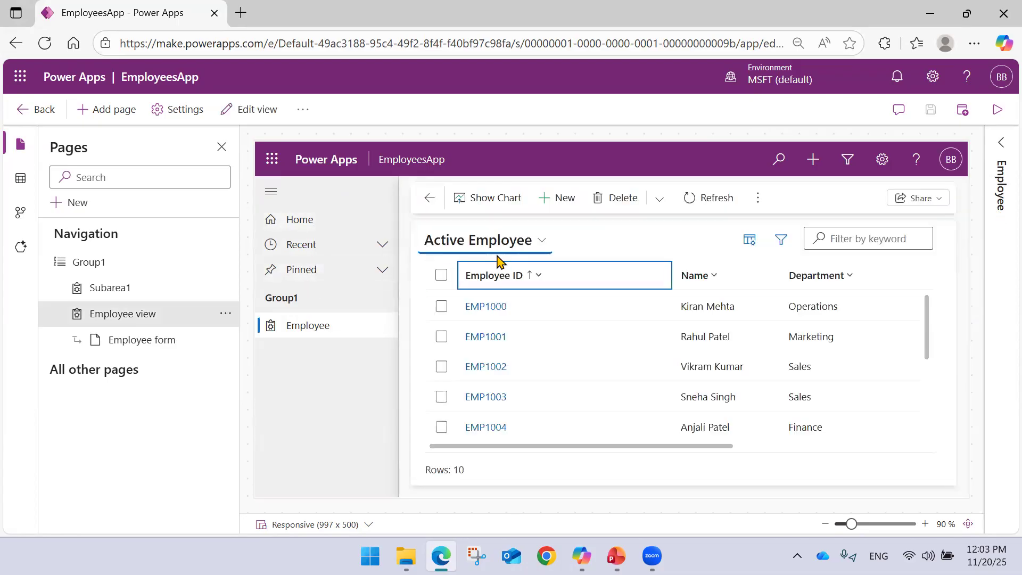
{"action": "left_click", "coordinate": [325, 256]}
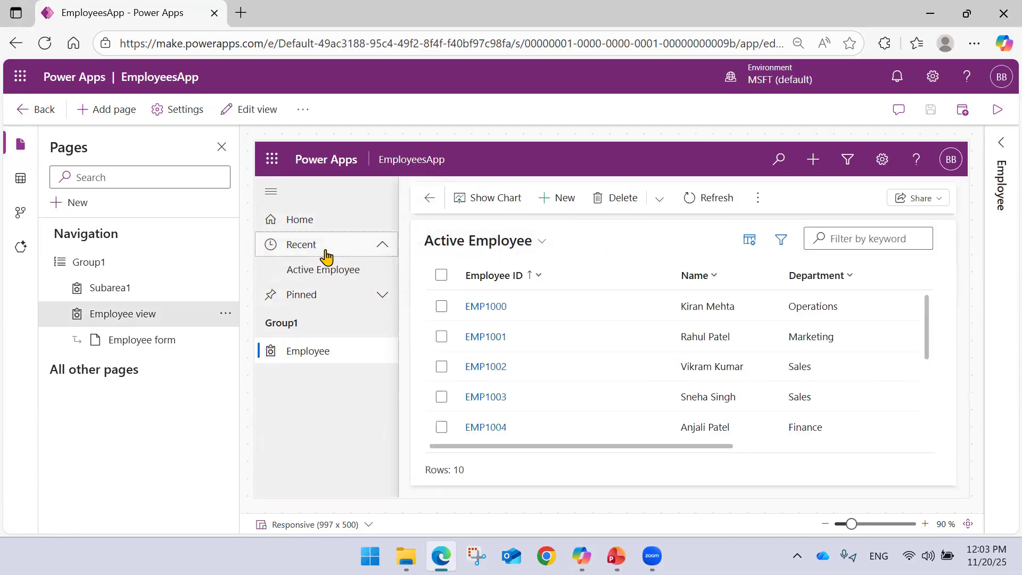
{"action": "left_click", "coordinate": [343, 277]}
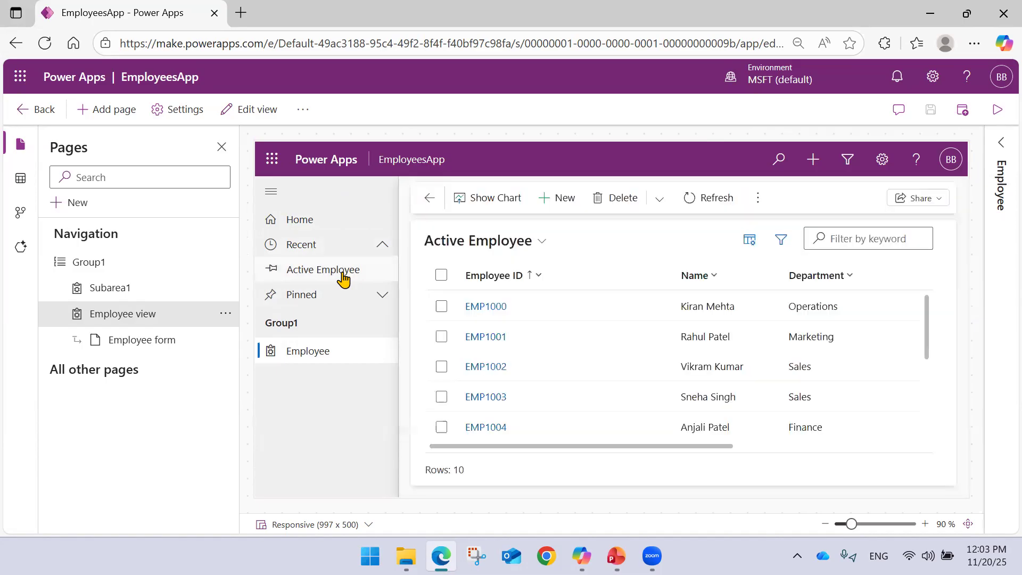
{"action": "left_click", "coordinate": [333, 296]}
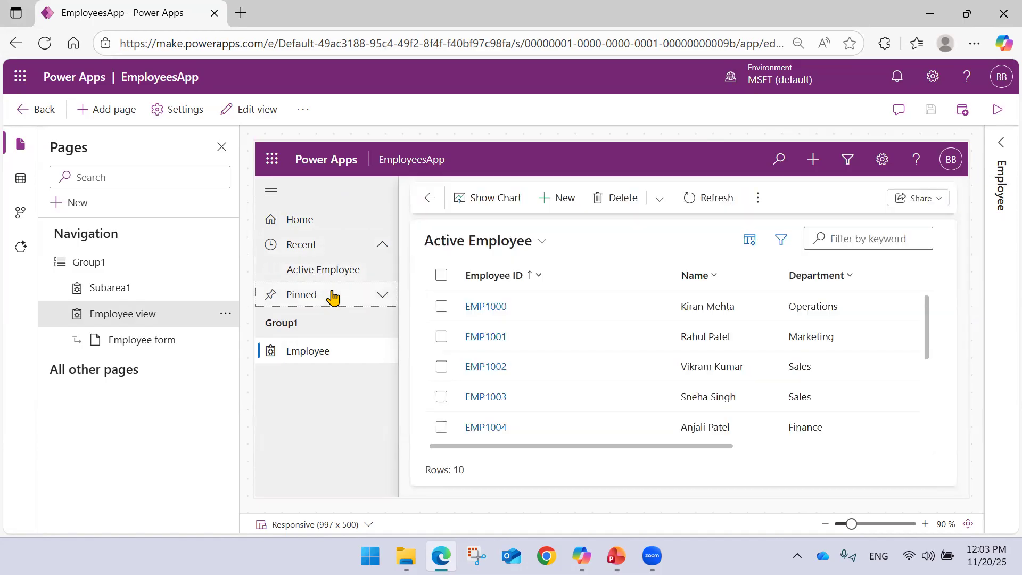
- Examine the fields and Flow options of the Employee form in the app preview, and return to the employee list
{"action": "left_click", "coordinate": [328, 229]}
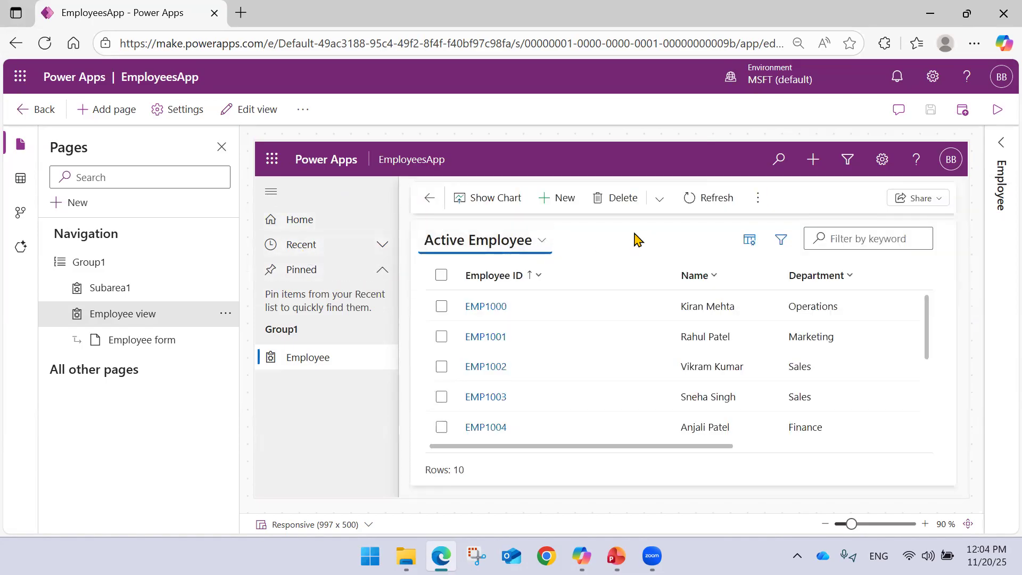
{"action": "left_click", "coordinate": [147, 340]}
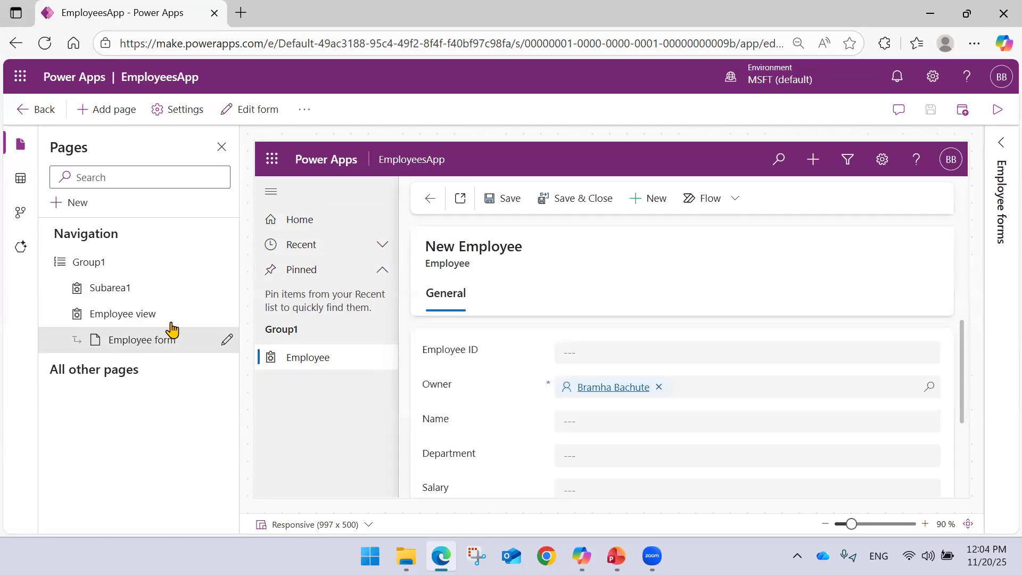
{"action": "scroll", "coordinate": [529, 362], "scroll_direction": "down", "scroll_amount": 2}
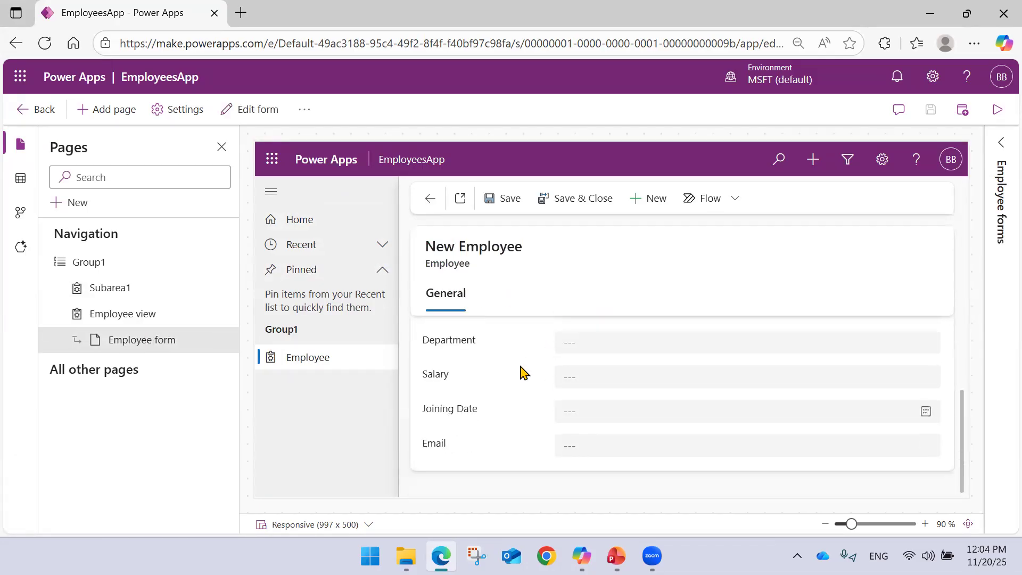
{"action": "scroll", "coordinate": [525, 373], "scroll_direction": "up", "scroll_amount": 2}
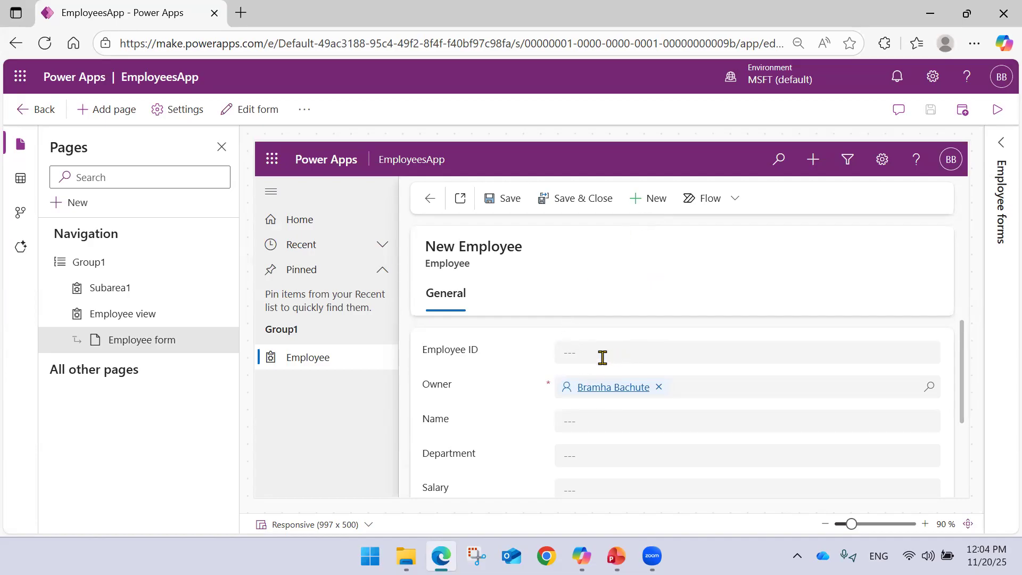
{"action": "scroll", "coordinate": [575, 372], "scroll_direction": "down", "scroll_amount": 2}
{"action": "scroll", "coordinate": [566, 372], "scroll_direction": "up", "scroll_amount": 2}
{"action": "left_click", "coordinate": [734, 200]}
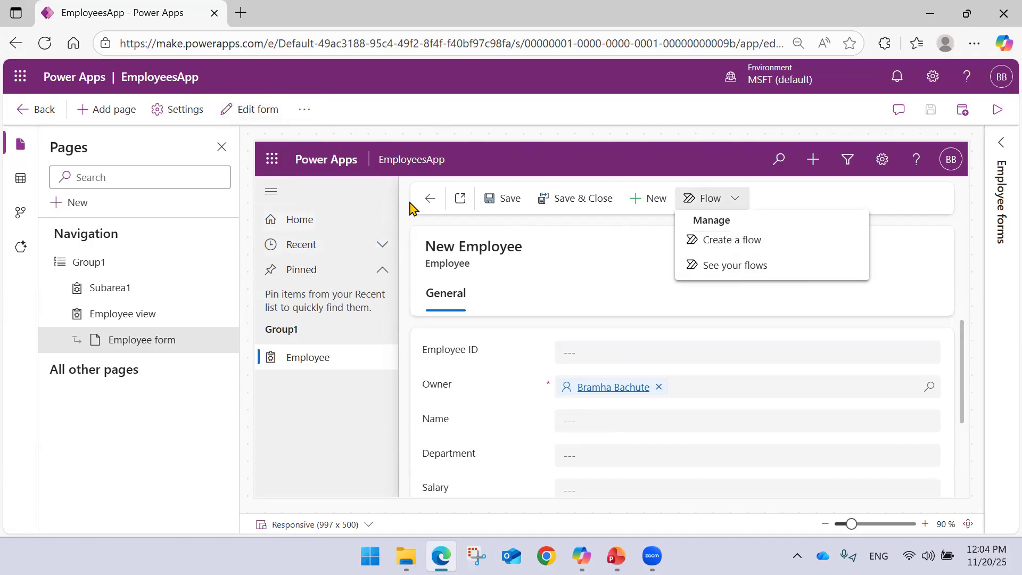
{"action": "left_click", "coordinate": [304, 226]}
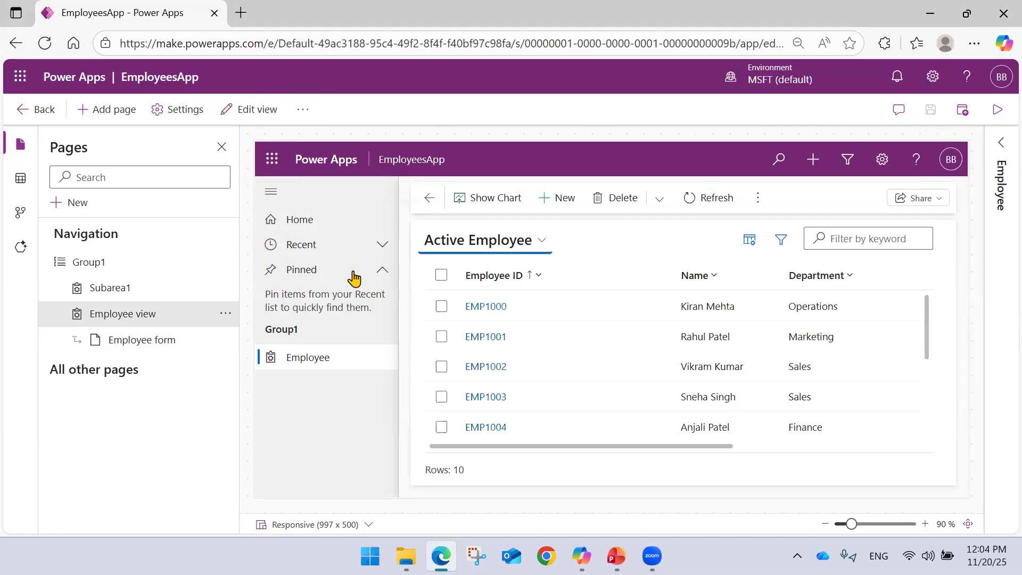
- Look through the app designer's Pages section and its Data tables in the app and in the environment
{"action": "left_click", "coordinate": [22, 147]}
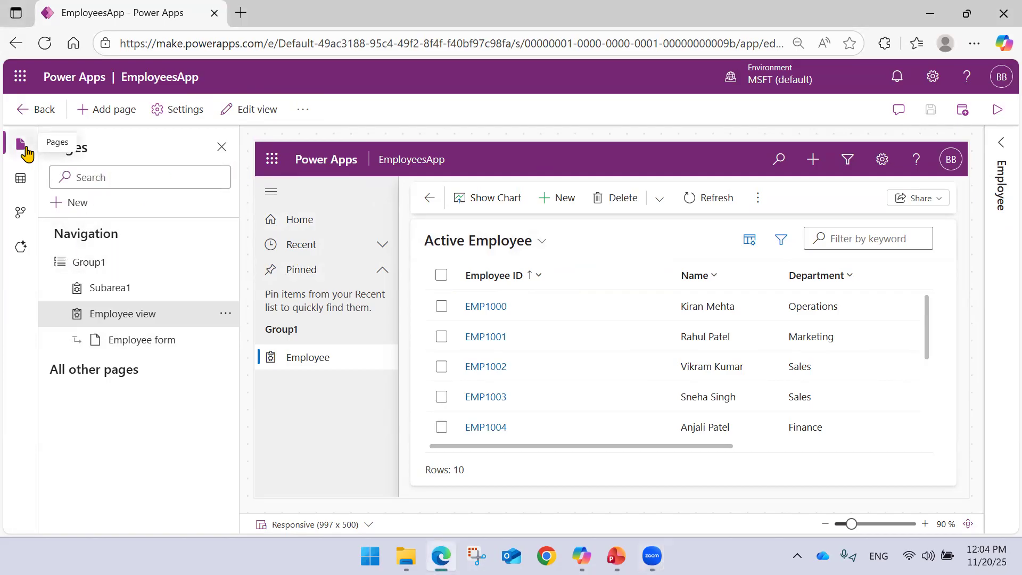
{"action": "left_click", "coordinate": [218, 149]}
{"action": "left_click", "coordinate": [22, 179]}
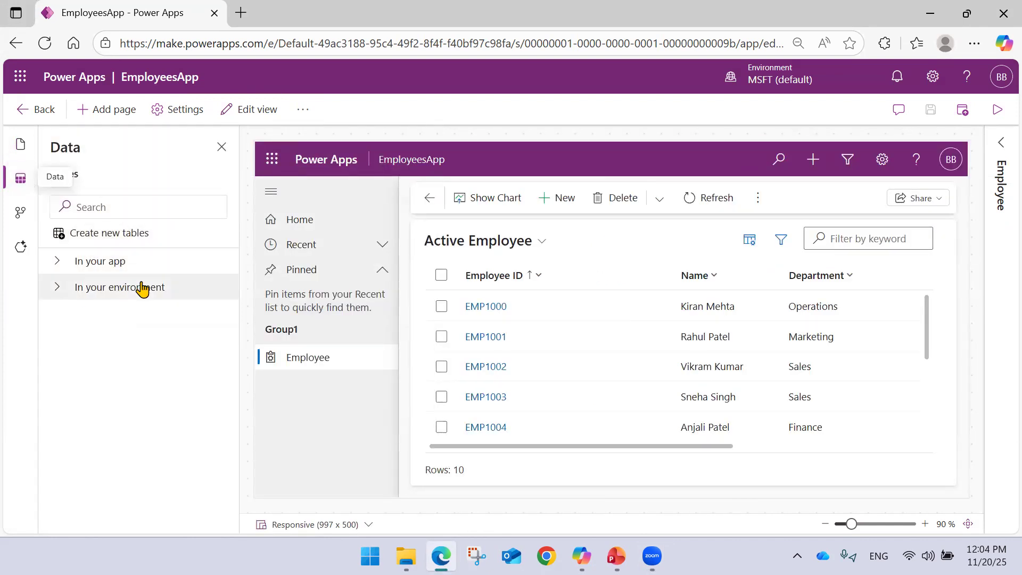
{"action": "left_click", "coordinate": [101, 264]}
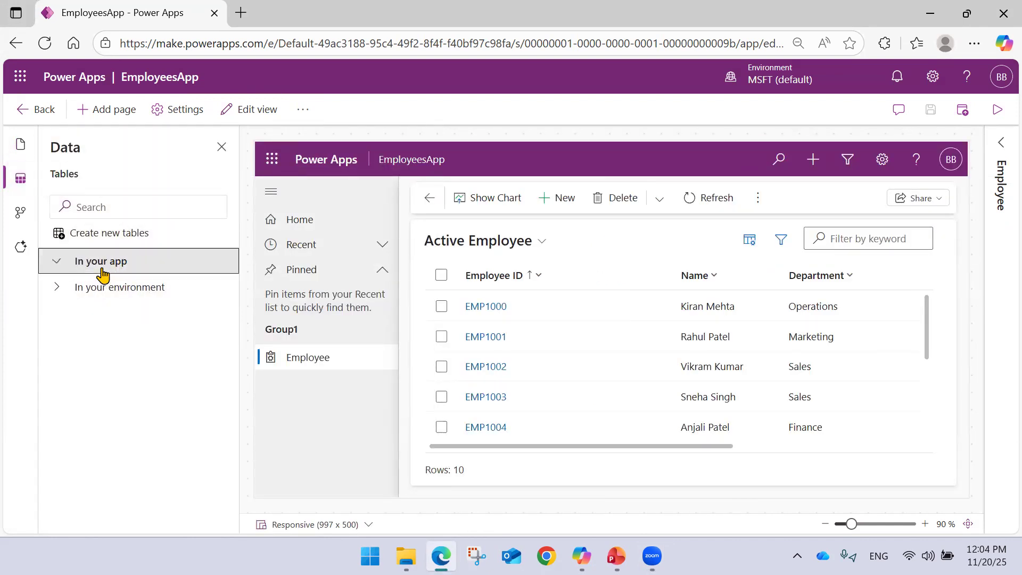
{"action": "left_click", "coordinate": [107, 290]}
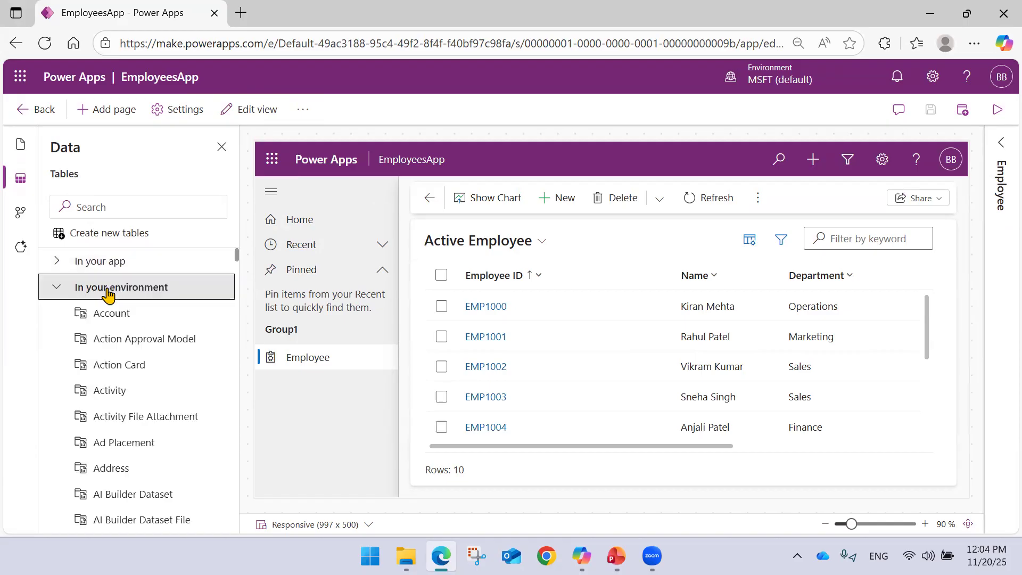
{"action": "scroll", "coordinate": [122, 377], "scroll_direction": "down", "scroll_amount": 8}
{"action": "scroll", "coordinate": [121, 382], "scroll_direction": "up", "scroll_amount": 8}
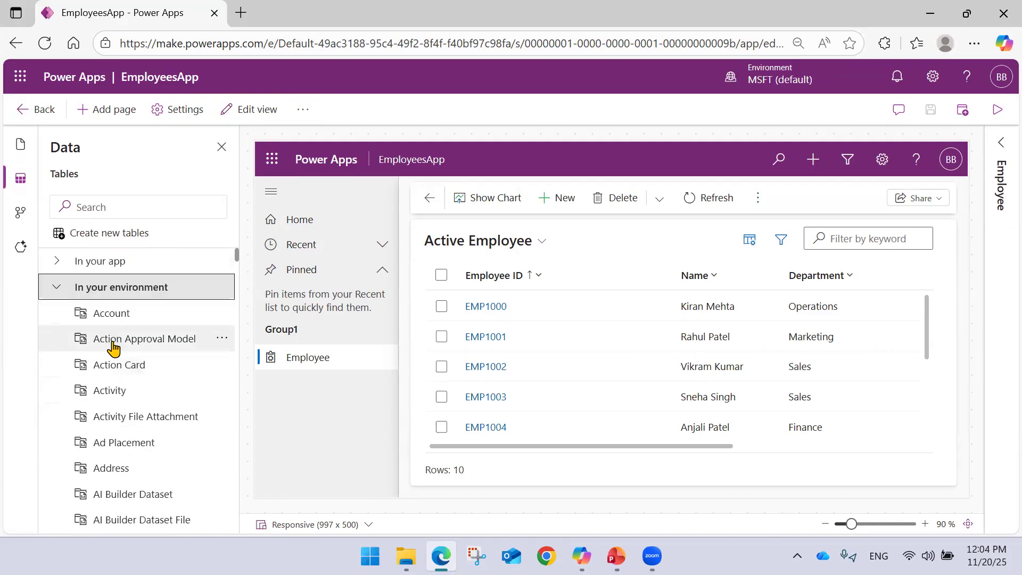
{"action": "left_click", "coordinate": [60, 290]}
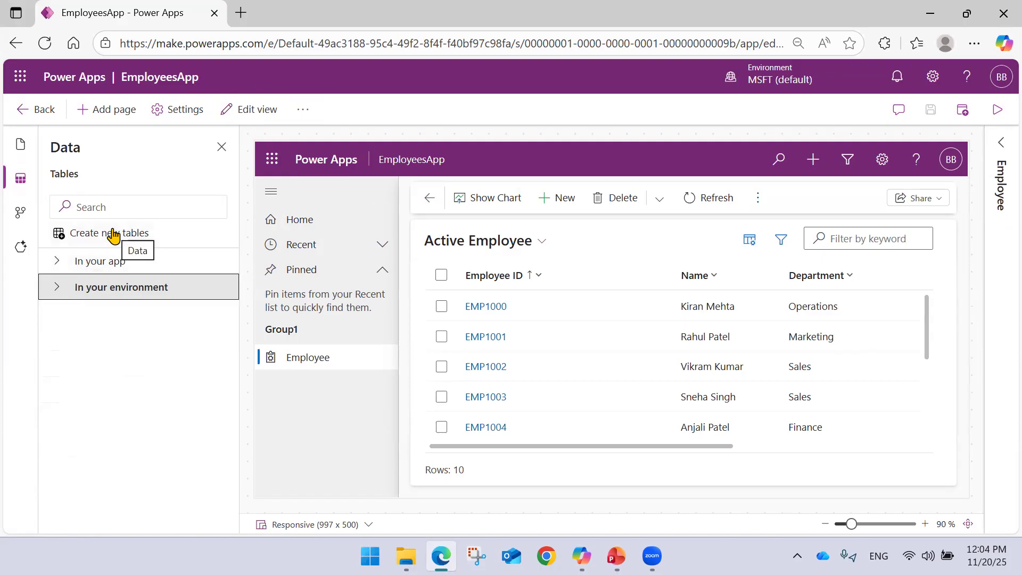
- Review the app's business process flows and agents, and the views available for the Employee table
{"action": "left_click", "coordinate": [21, 216]}
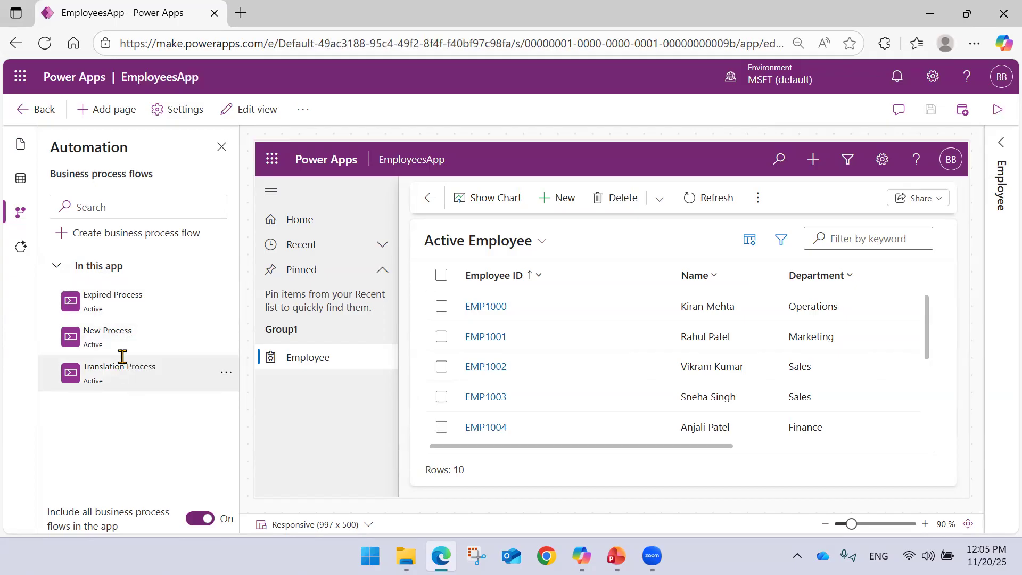
{"action": "left_click", "coordinate": [22, 248]}
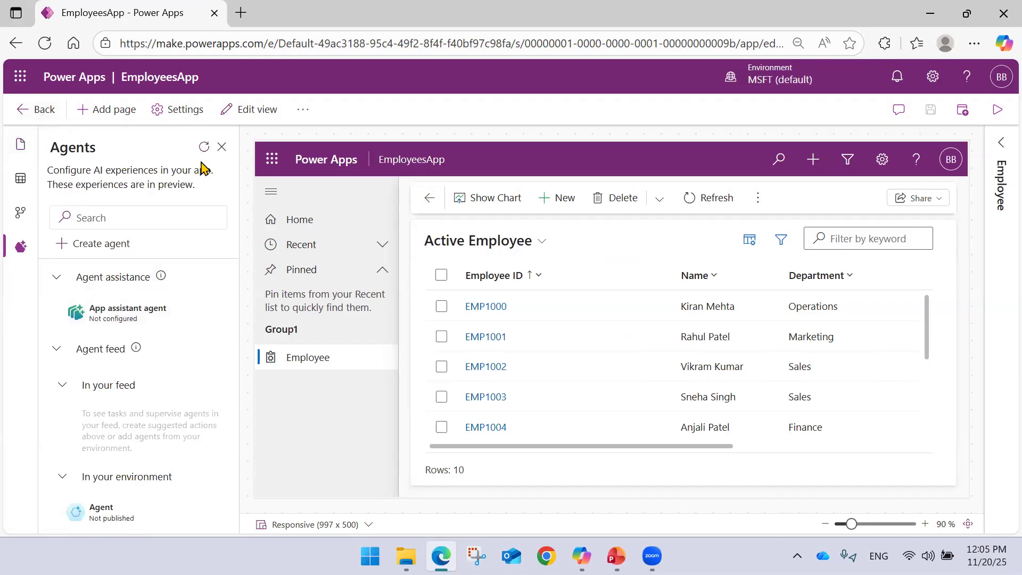
{"action": "left_click", "coordinate": [222, 148]}
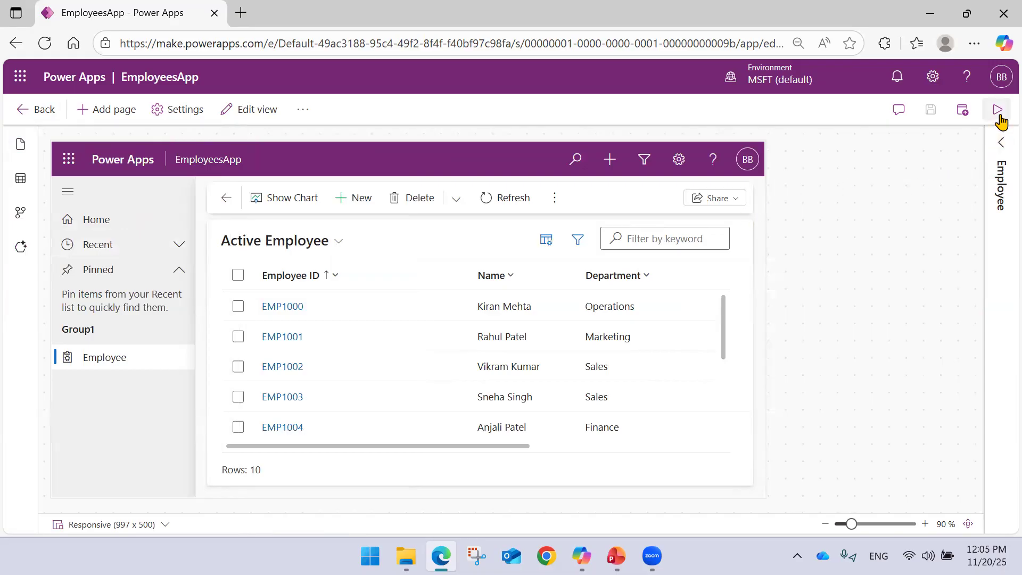
{"action": "left_click", "coordinate": [996, 146]}
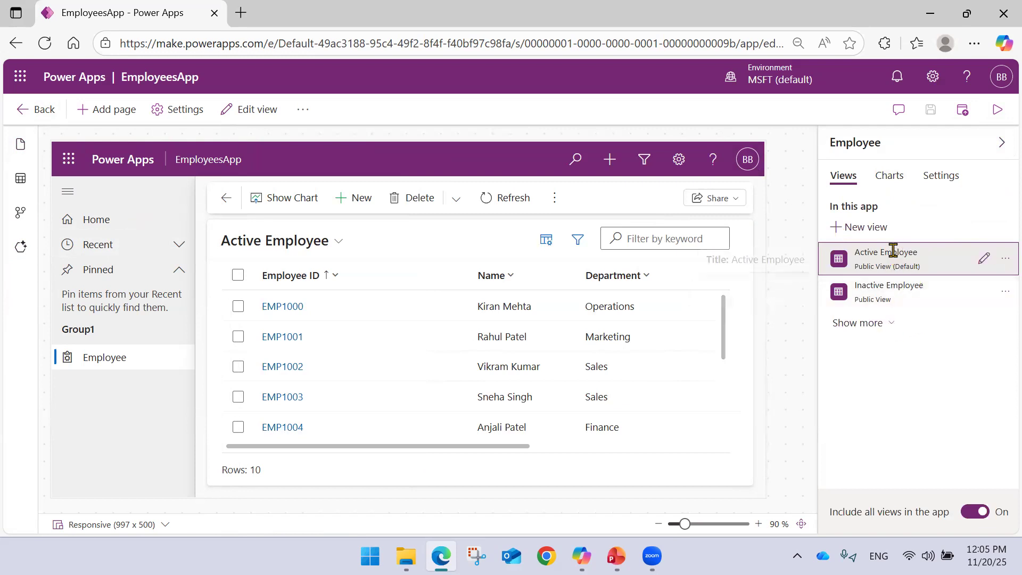
{"action": "left_click", "coordinate": [124, 245]}
{"action": "left_click", "coordinate": [124, 245]}
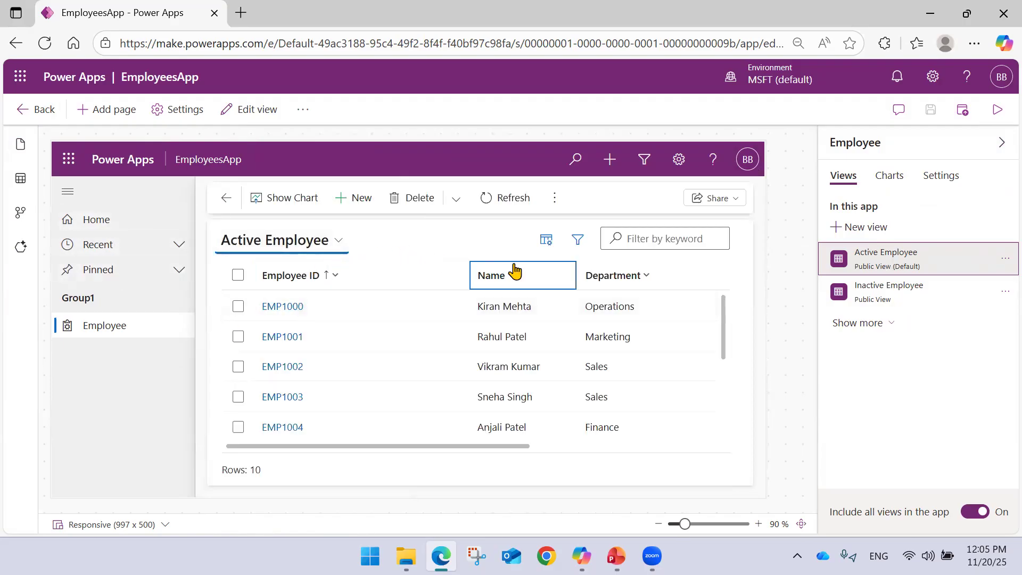
- Run EmployeesApp in play mode and look through its Active Employee list and its Home and Employee pages
{"action": "left_click", "coordinate": [997, 110]}
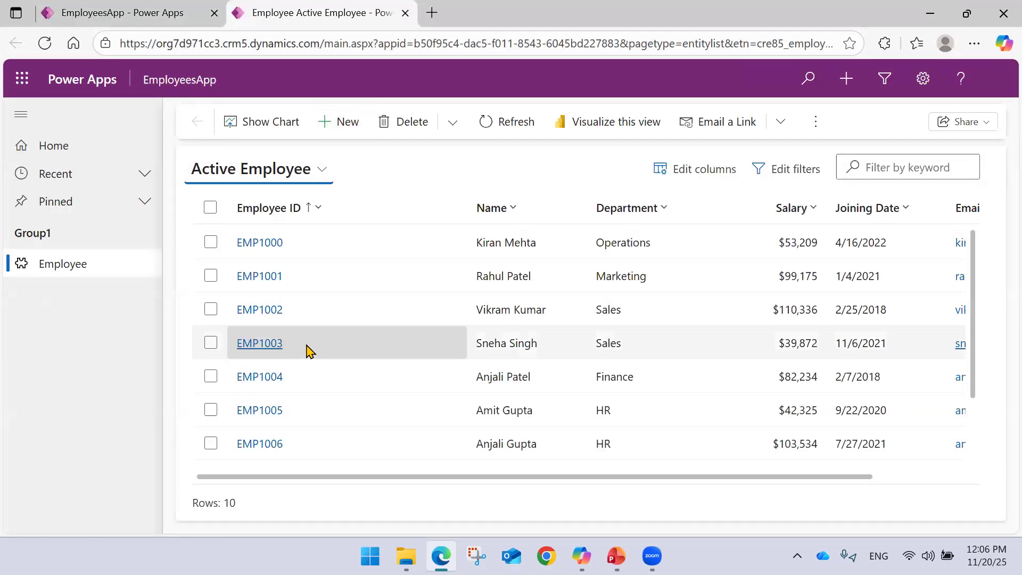
{"action": "left_click_drag", "start_coordinate": [274, 477], "coordinate": [395, 480]}
{"action": "left_click_drag", "start_coordinate": [299, 483], "coordinate": [226, 483]}
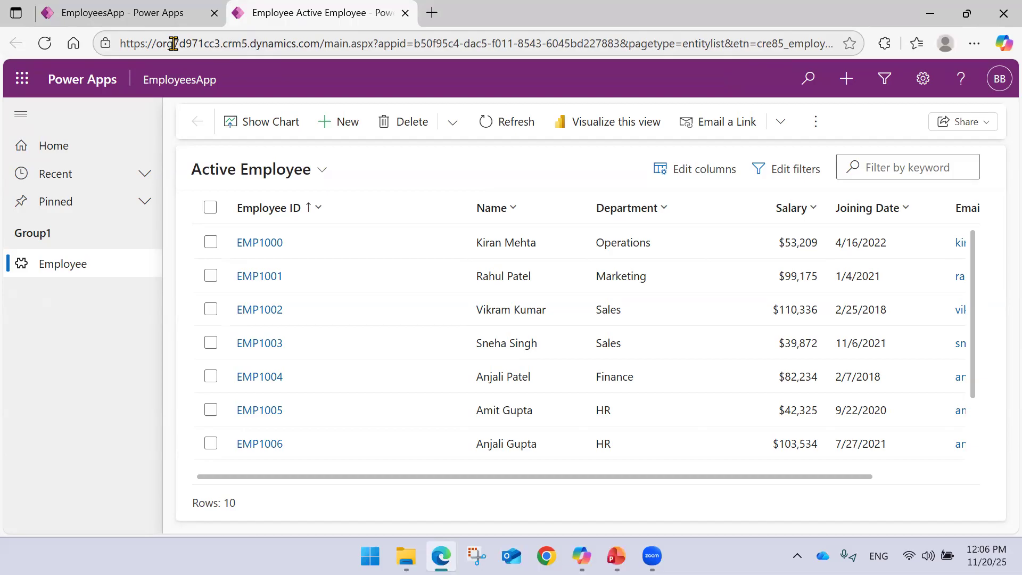
{"action": "left_click", "coordinate": [408, 199]}
{"action": "left_click", "coordinate": [503, 133]}
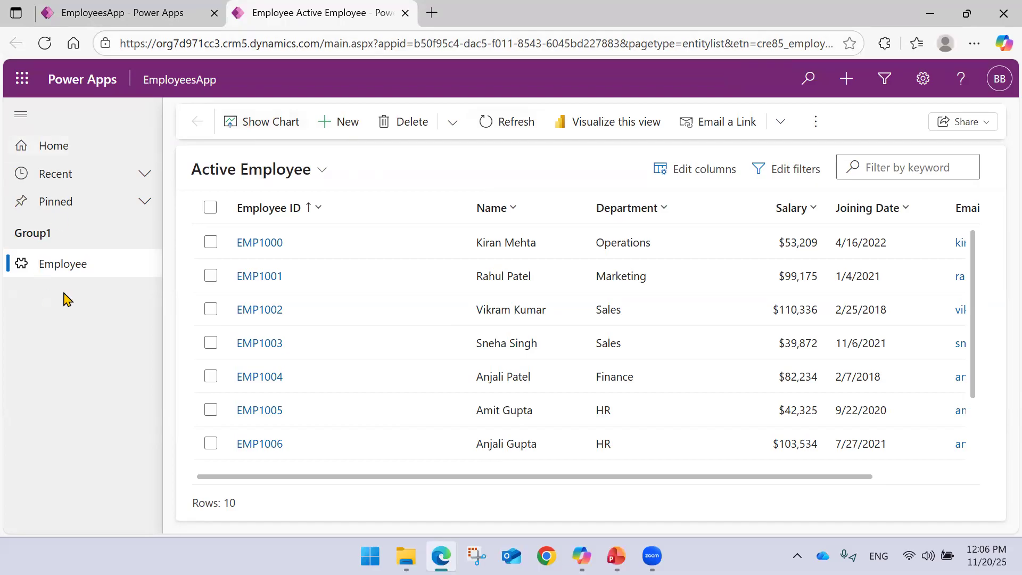
{"action": "left_click", "coordinate": [65, 151]}
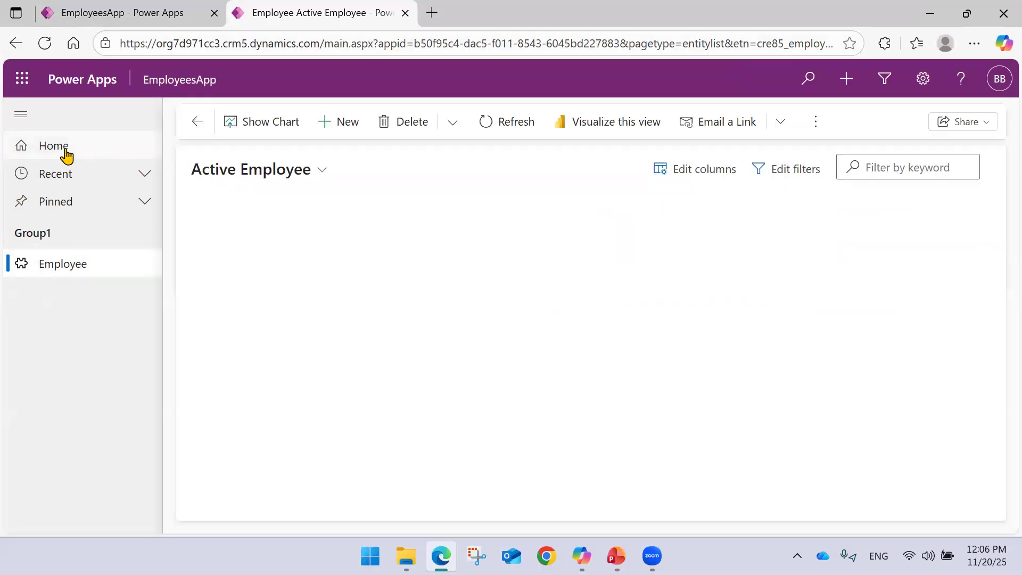
{"action": "left_click", "coordinate": [76, 271]}
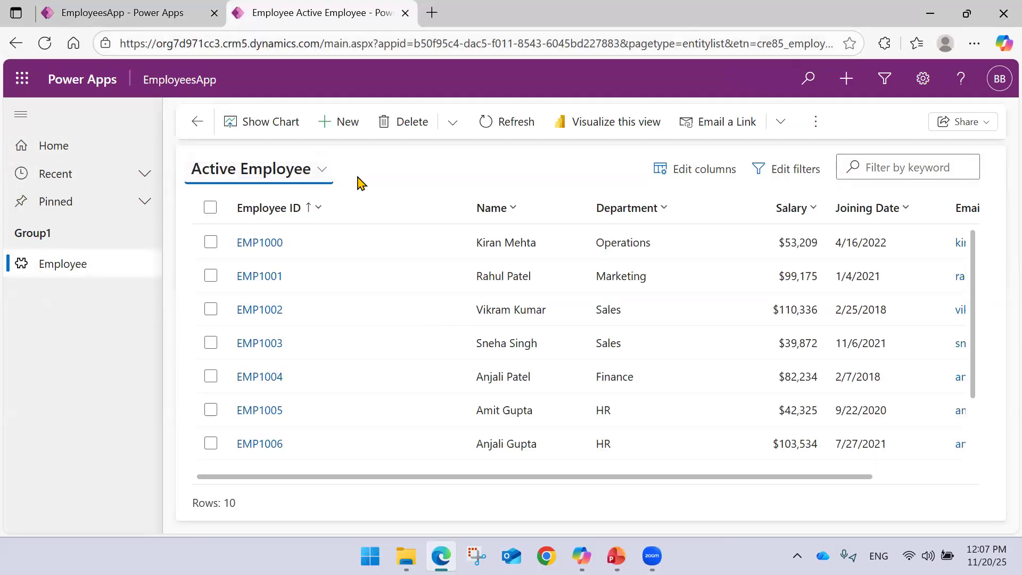
- View the Inactive Employee list and return to the Active Employee view
{"action": "left_click", "coordinate": [324, 171]}
{"action": "left_click", "coordinate": [264, 261]}
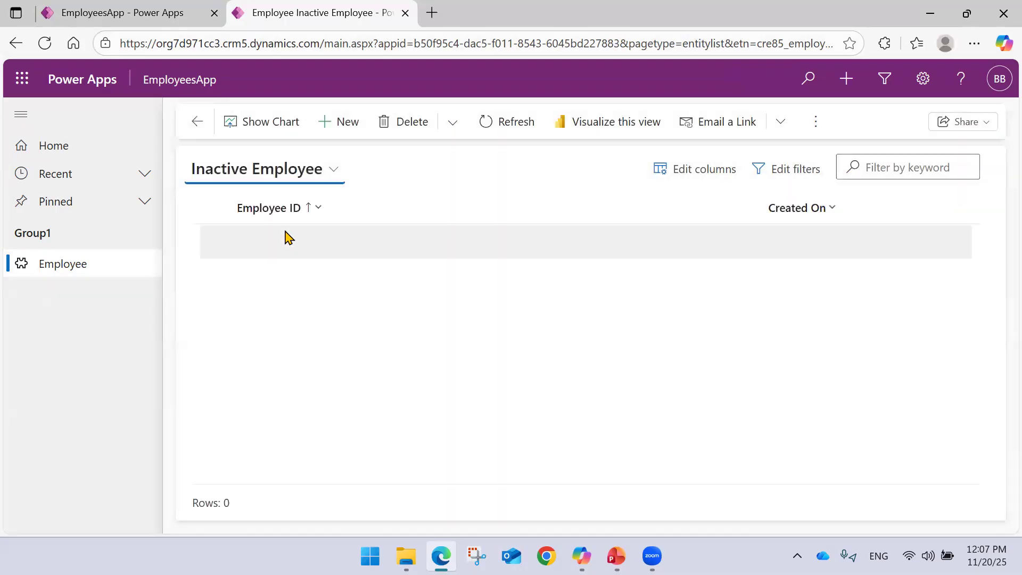
{"action": "left_click", "coordinate": [327, 184]}
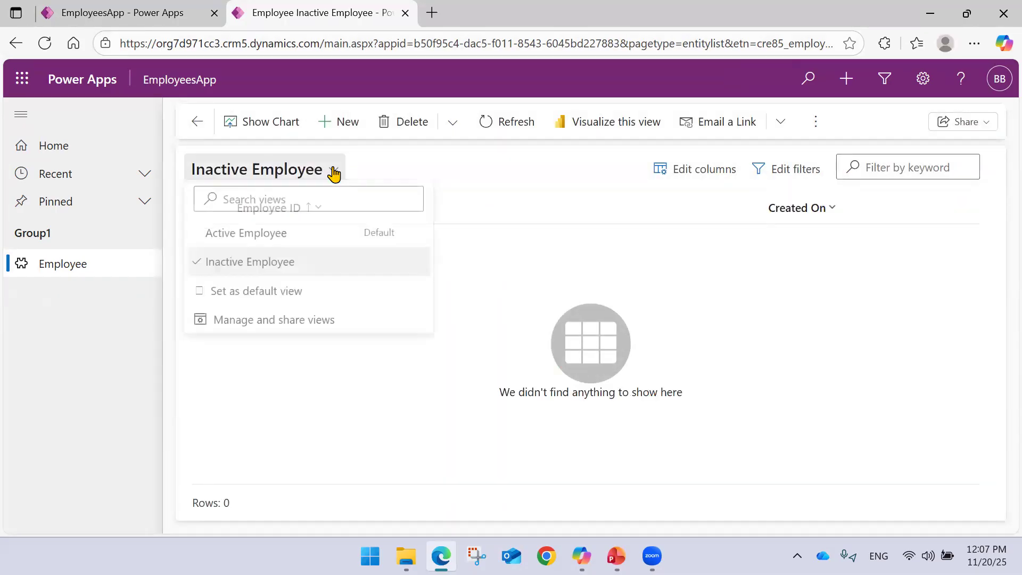
{"action": "left_click", "coordinate": [261, 237]}
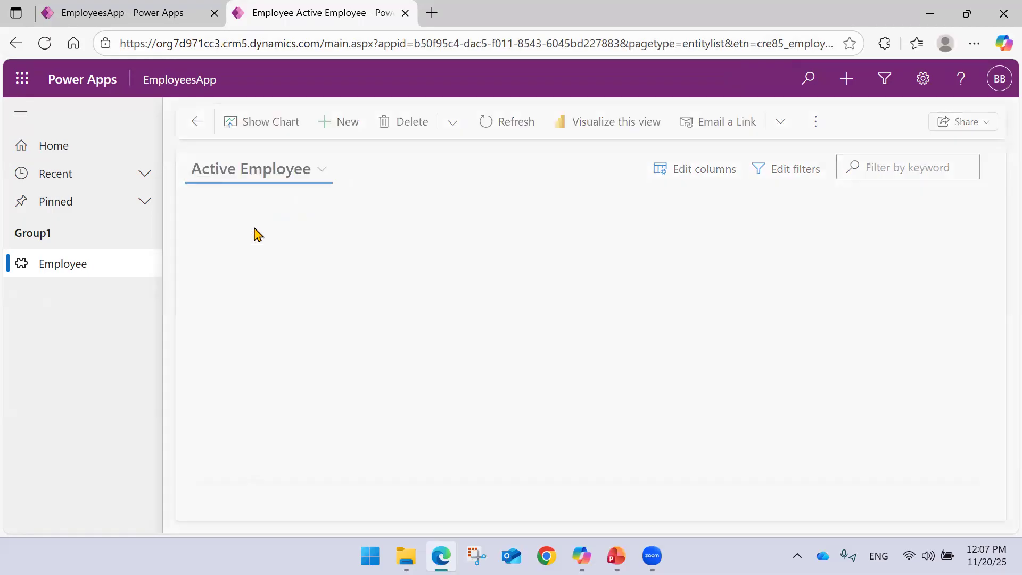
{"action": "left_click", "coordinate": [321, 181]}
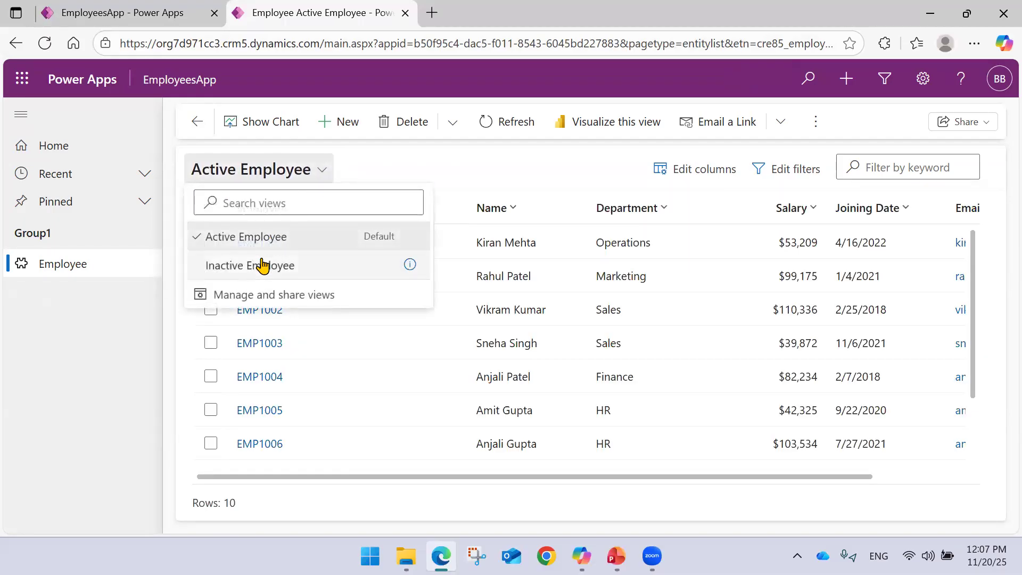
{"action": "left_click", "coordinate": [404, 171]}
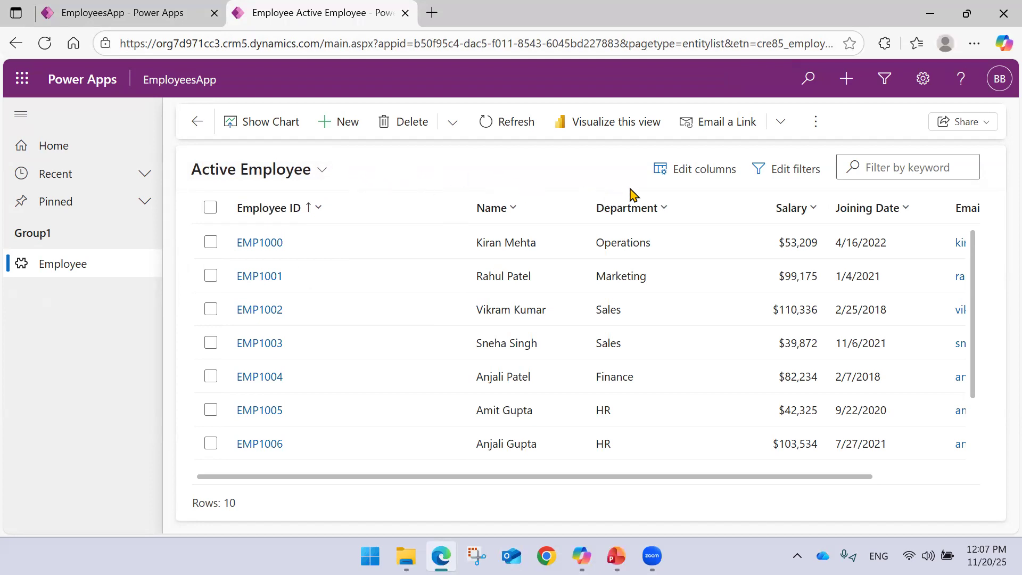
- Review the Active Employee view's column setup and the record commands offered when the first employee is selected, and clear the selection
{"action": "left_click", "coordinate": [698, 177]}
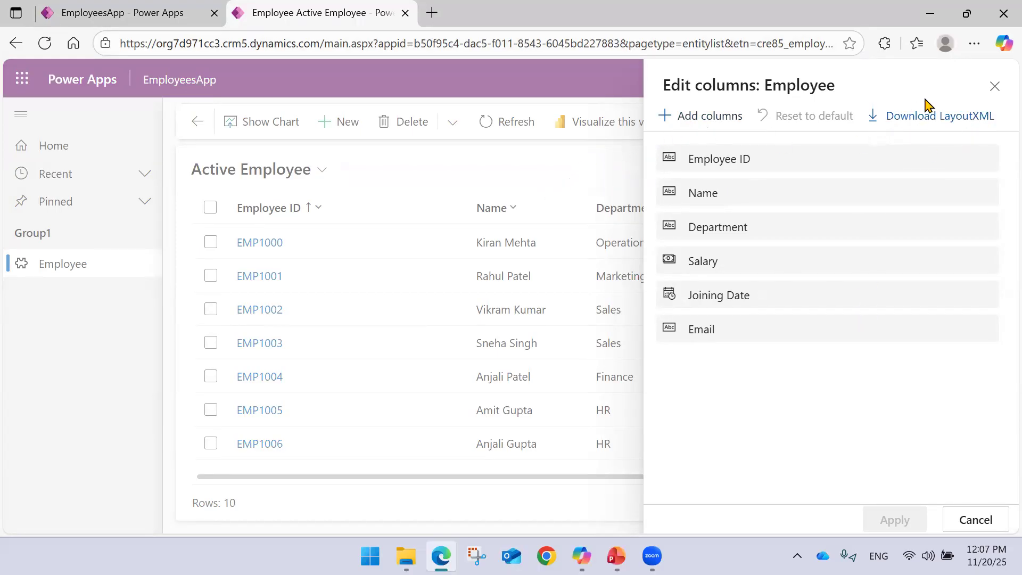
{"action": "left_click", "coordinate": [994, 87]}
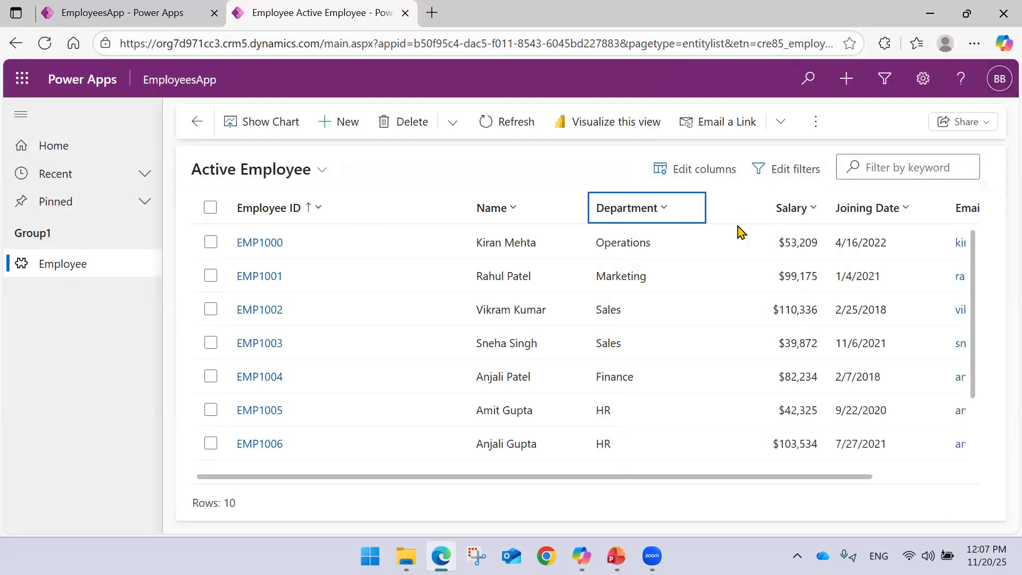
{"action": "left_click_drag", "start_coordinate": [734, 478], "coordinate": [884, 485]}
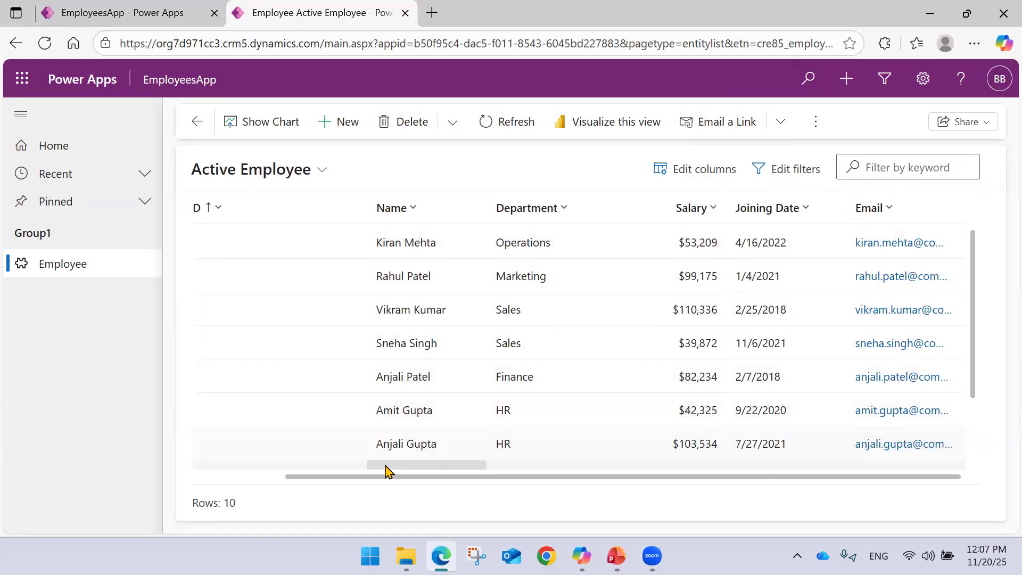
{"action": "left_click_drag", "start_coordinate": [378, 482], "coordinate": [291, 482]}
{"action": "left_click", "coordinate": [211, 242]}
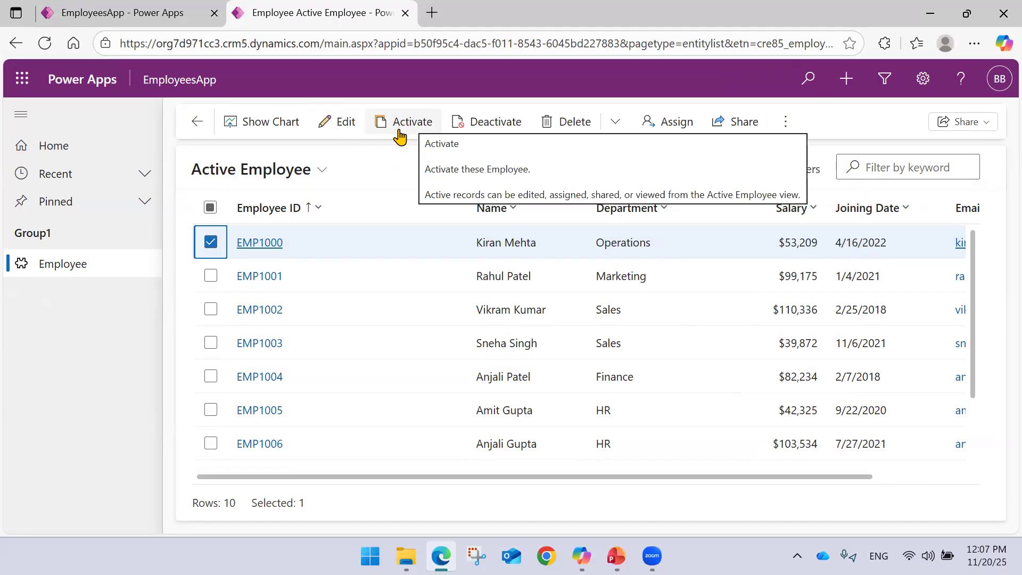
{"action": "left_click", "coordinate": [211, 242]}
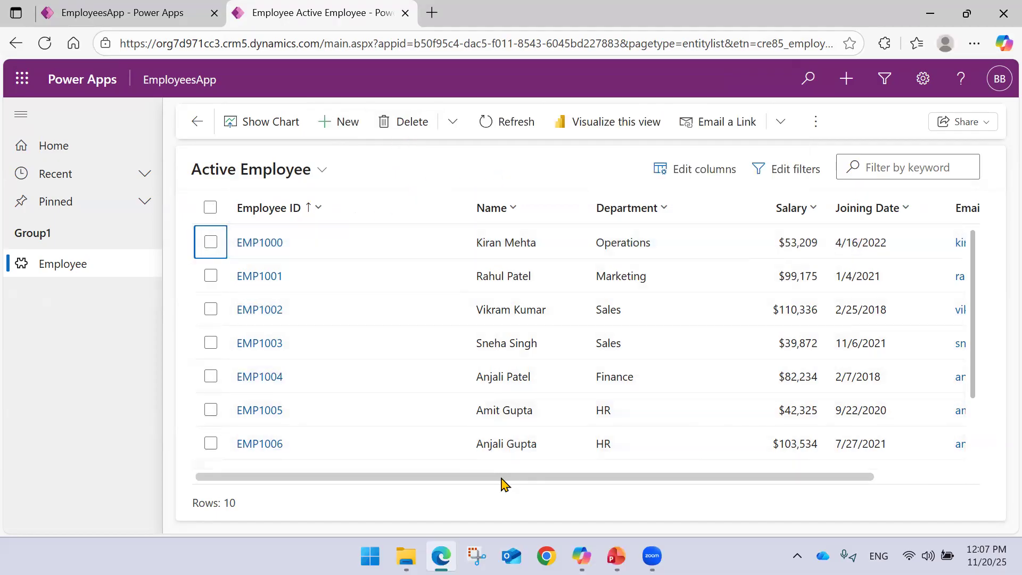
- Narrow the Employee ID column in the Active Employee list to make more room for the Email column
{"action": "left_click_drag", "start_coordinate": [502, 477], "coordinate": [650, 477]}
{"action": "left_click_drag", "start_coordinate": [545, 477], "coordinate": [373, 481]}
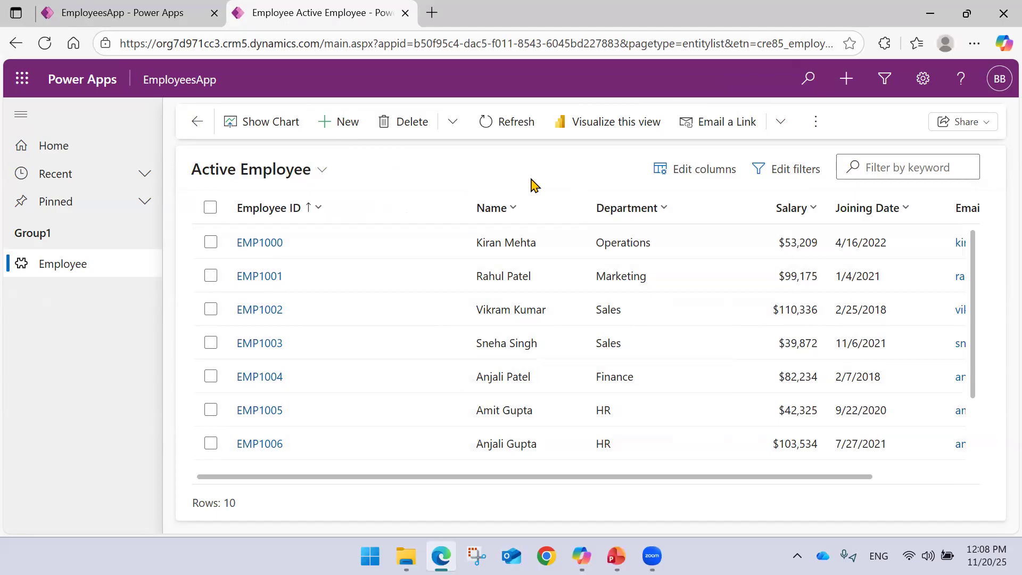
{"action": "left_click_drag", "start_coordinate": [461, 210], "coordinate": [386, 209]}
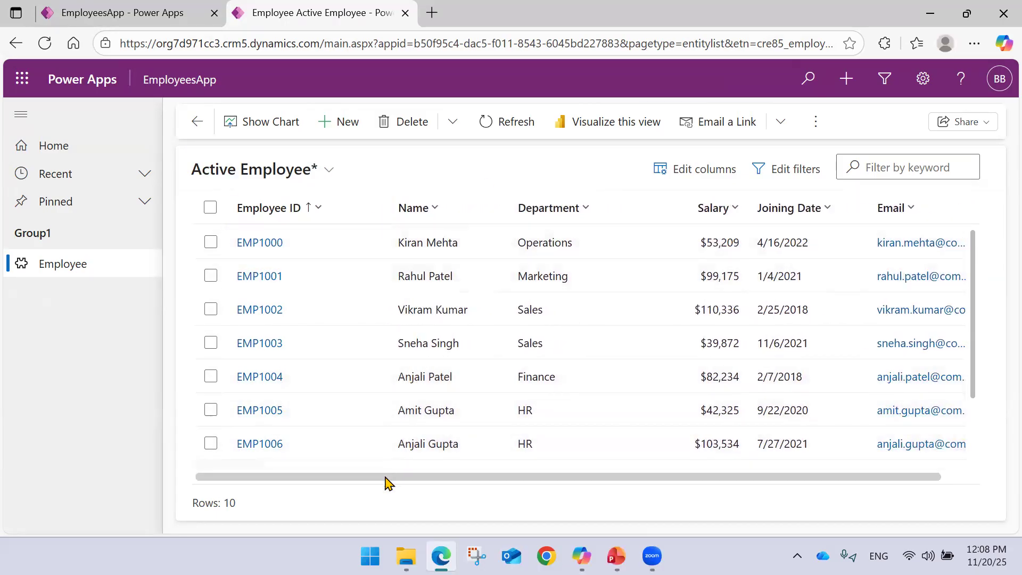
{"action": "left_click_drag", "start_coordinate": [385, 478], "coordinate": [577, 480]}
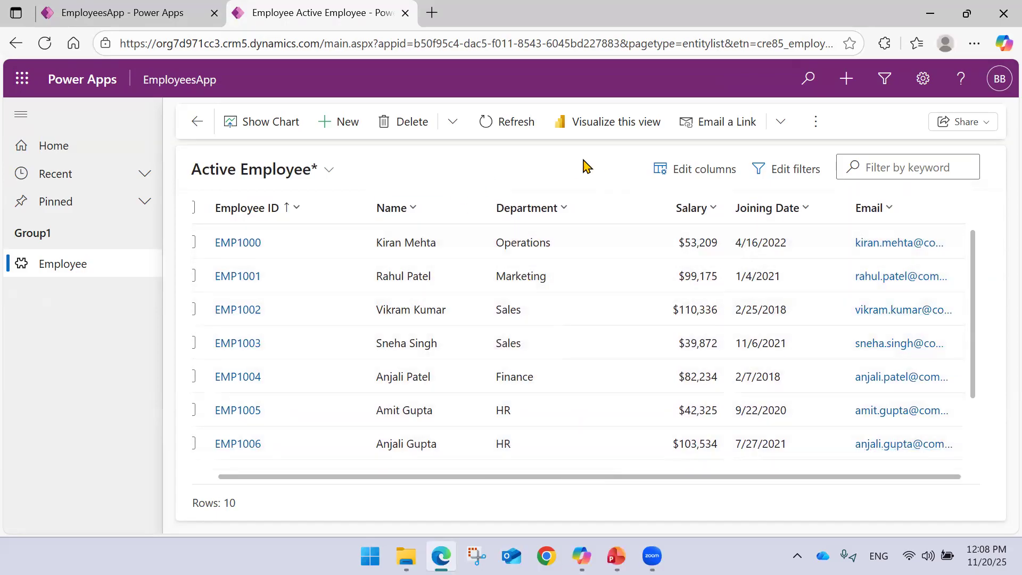
- View the chart pane for the Employee table, close it, and go back to the earlier Active Employee list page
{"action": "left_click", "coordinate": [251, 124]}
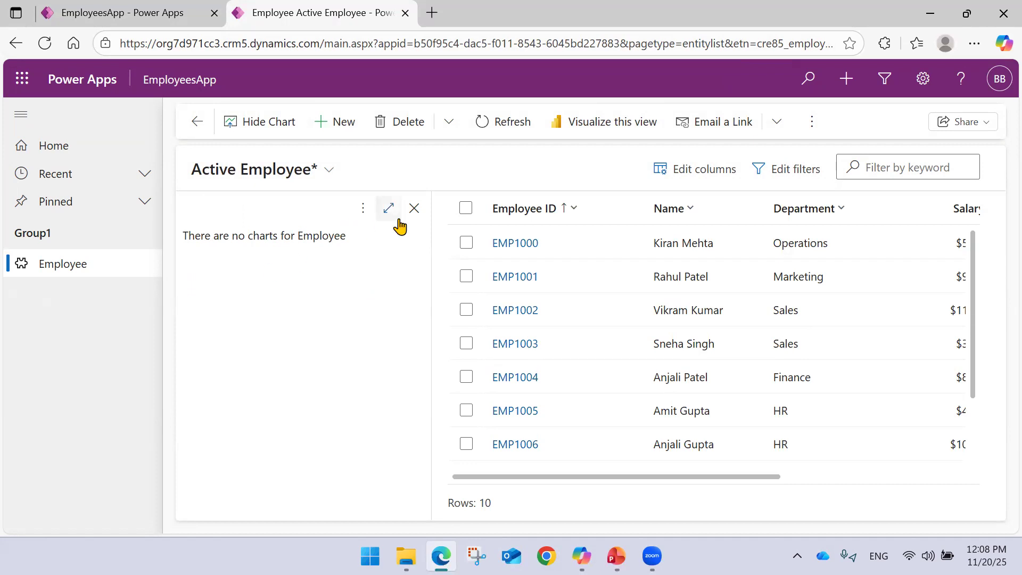
{"action": "left_click", "coordinate": [414, 209]}
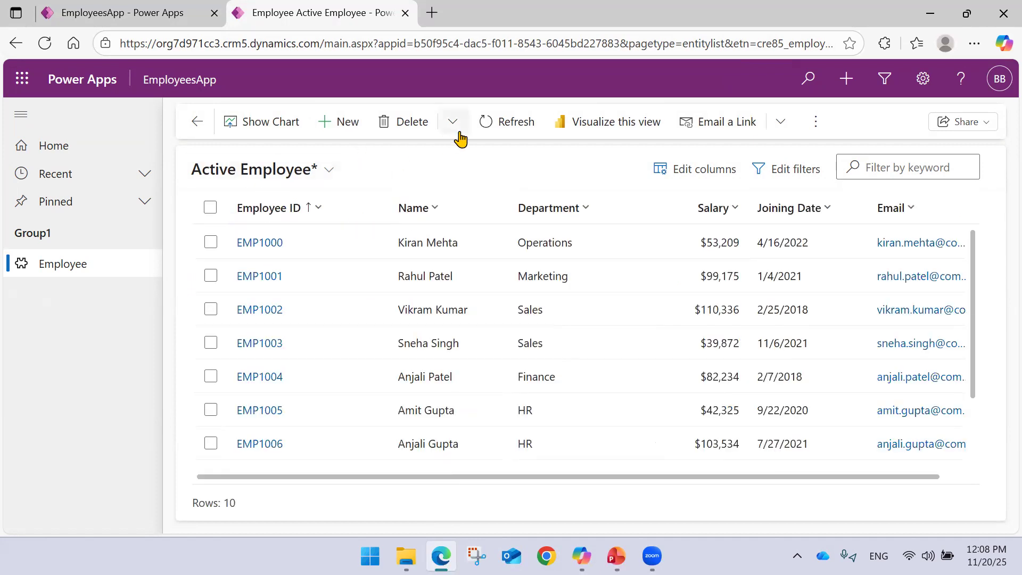
{"action": "left_click", "coordinate": [197, 121]}
{"action": "left_click", "coordinate": [196, 125]}
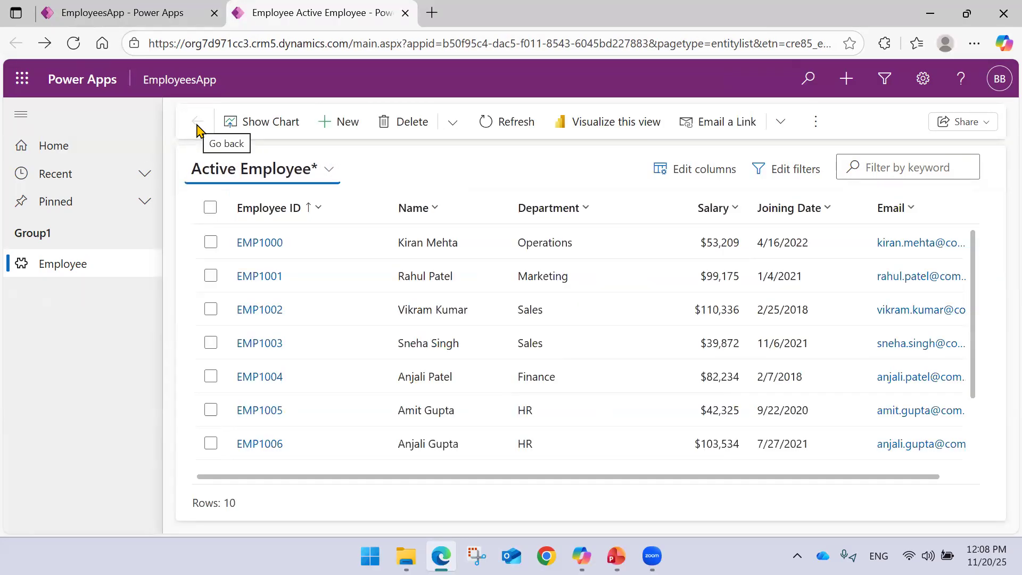
- Review the additional commands of the Active Employee list, including the CSV and XML options for importing data
{"action": "left_click", "coordinate": [815, 124]}
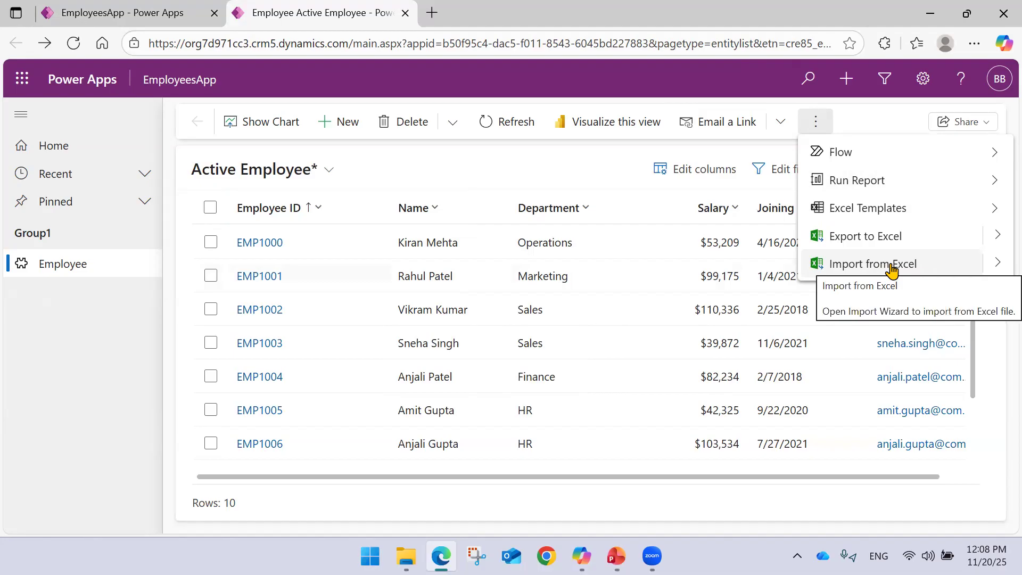
{"action": "left_click", "coordinate": [994, 264]}
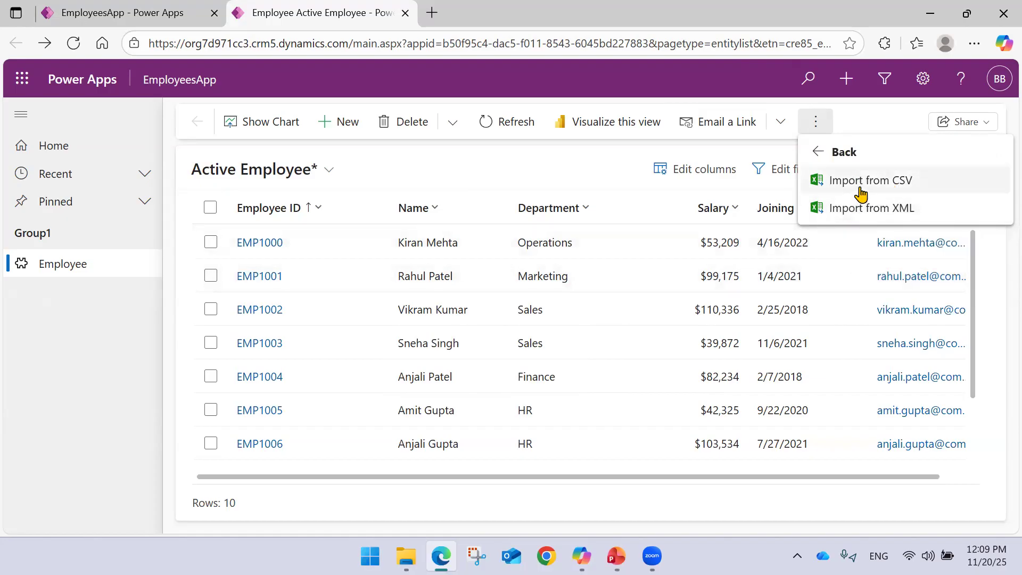
{"action": "left_click", "coordinate": [820, 155]}
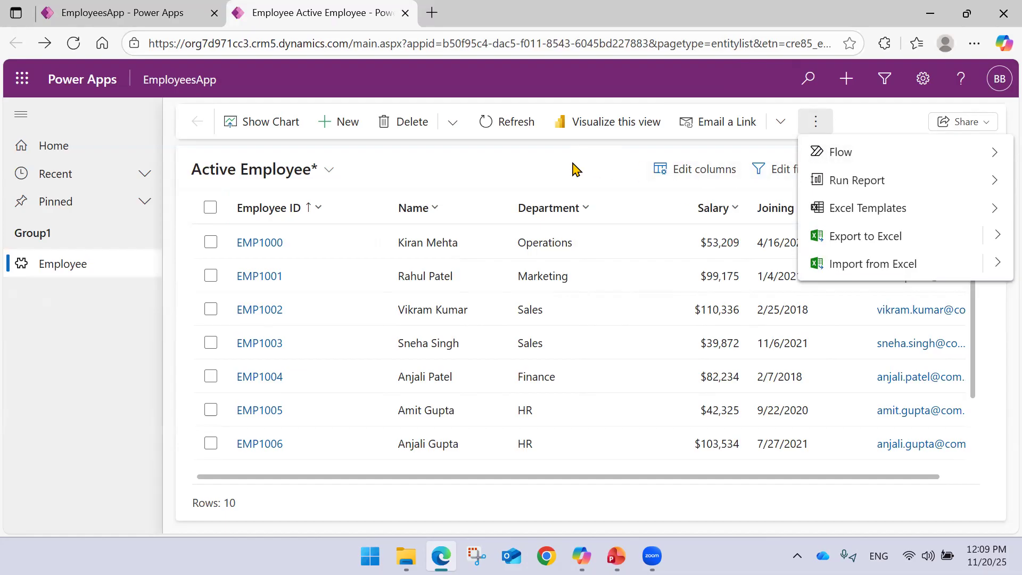
- Review the Excel export options, open the Active Employee list in Excel Online, and return to the app without saving
{"action": "left_click", "coordinate": [991, 236]}
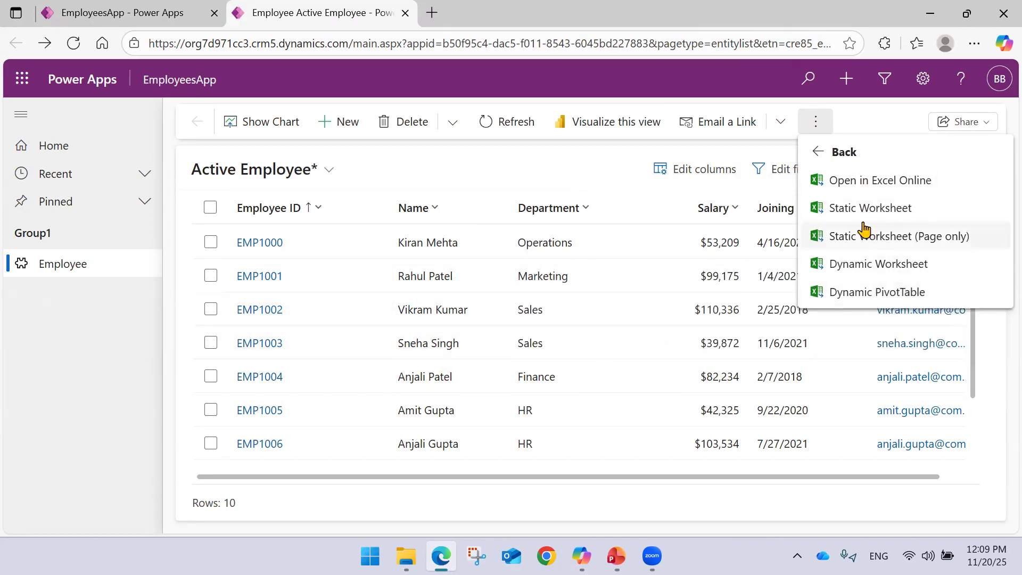
{"action": "left_click", "coordinate": [863, 192]}
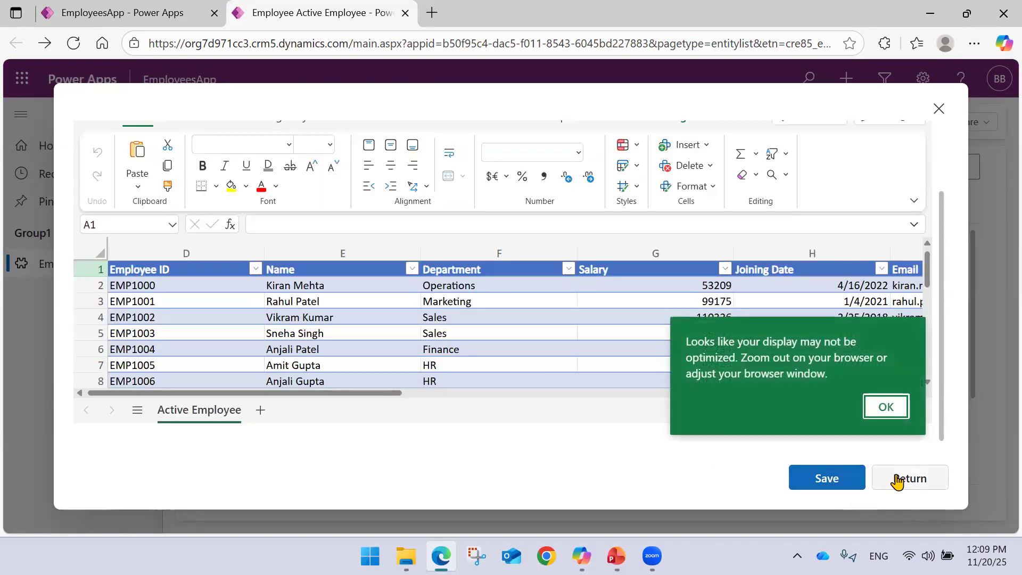
{"action": "left_click", "coordinate": [882, 408]}
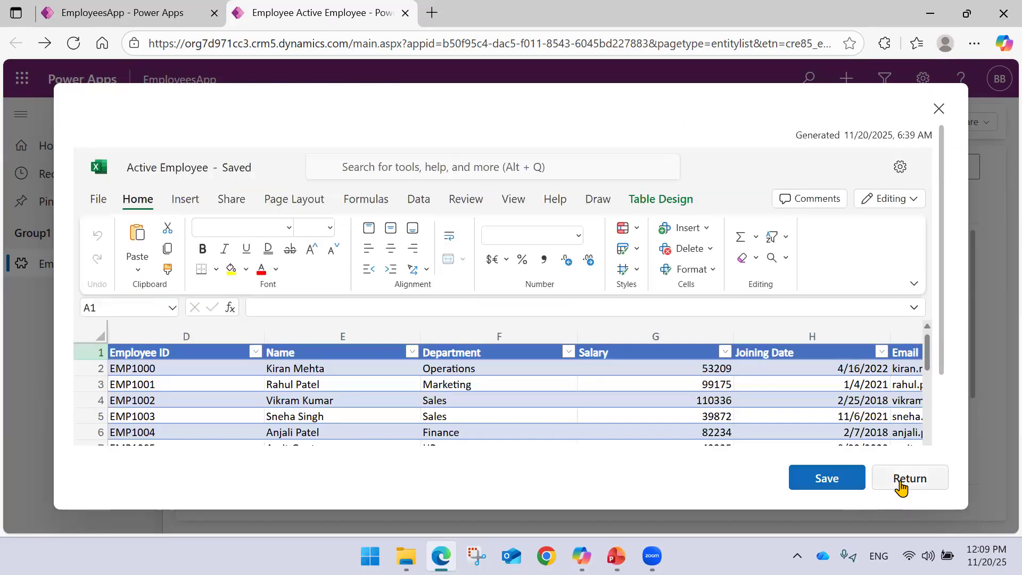
{"action": "left_click", "coordinate": [906, 484]}
{"action": "left_click", "coordinate": [621, 370]}
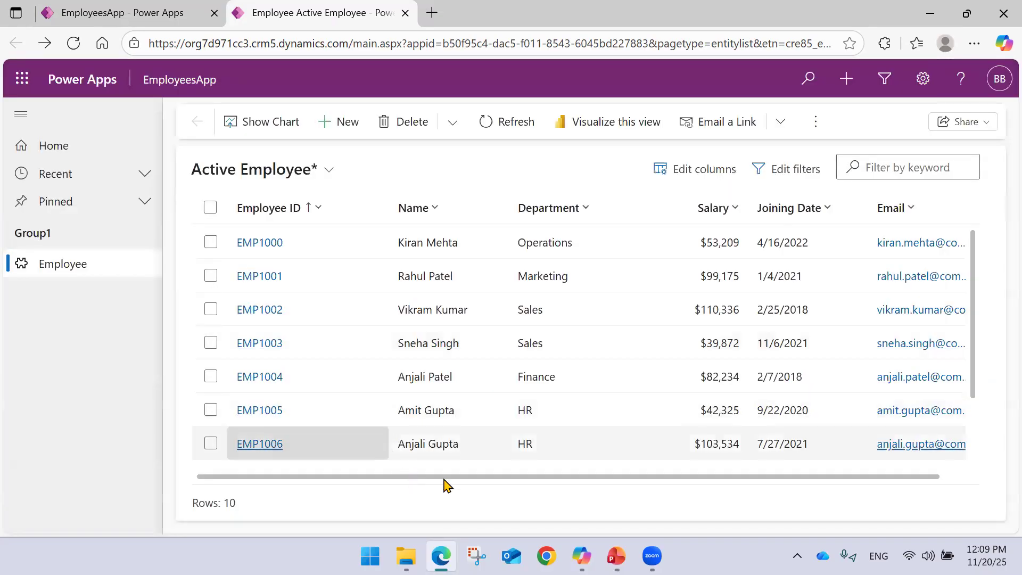
- Visualize the Active Employee view in Power BI, pre-selecting Count of rows, Department, Email, Employee ID, Joining Date, Name and Salary
{"action": "left_click_drag", "start_coordinate": [677, 481], "coordinate": [548, 475]}
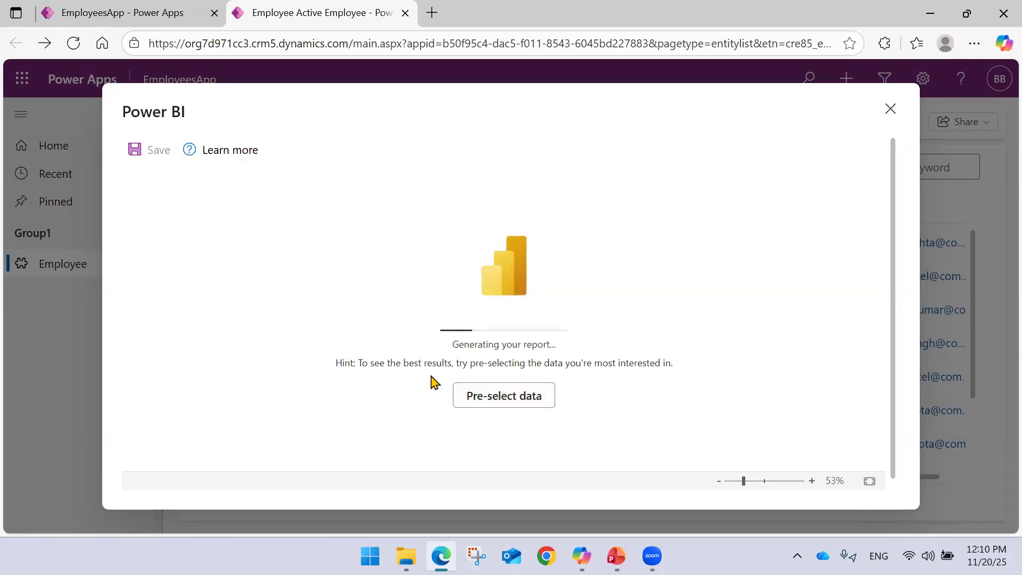
{"action": "left_click", "coordinate": [503, 399]}
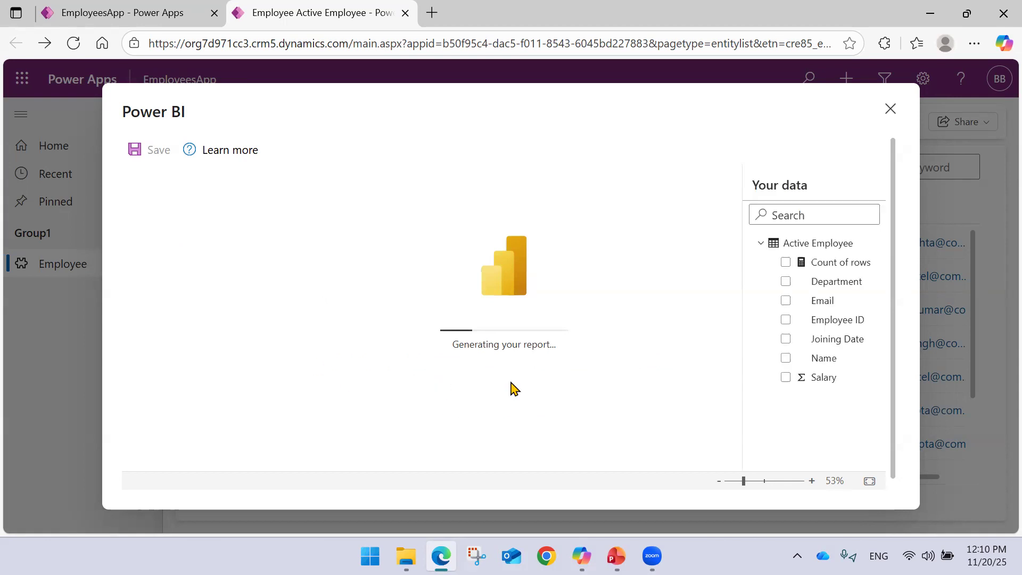
{"action": "left_click", "coordinate": [785, 263]}
{"action": "left_click", "coordinate": [787, 282]}
{"action": "left_click", "coordinate": [786, 301]}
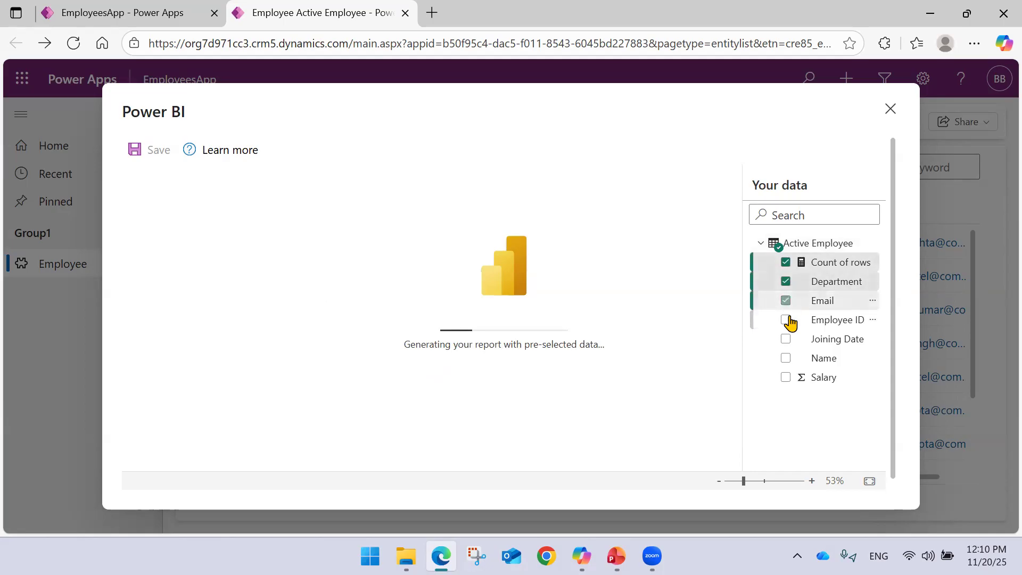
{"action": "left_click", "coordinate": [787, 320]}
{"action": "left_click", "coordinate": [786, 339]}
{"action": "left_click", "coordinate": [787, 358]}
{"action": "left_click", "coordinate": [786, 377]}
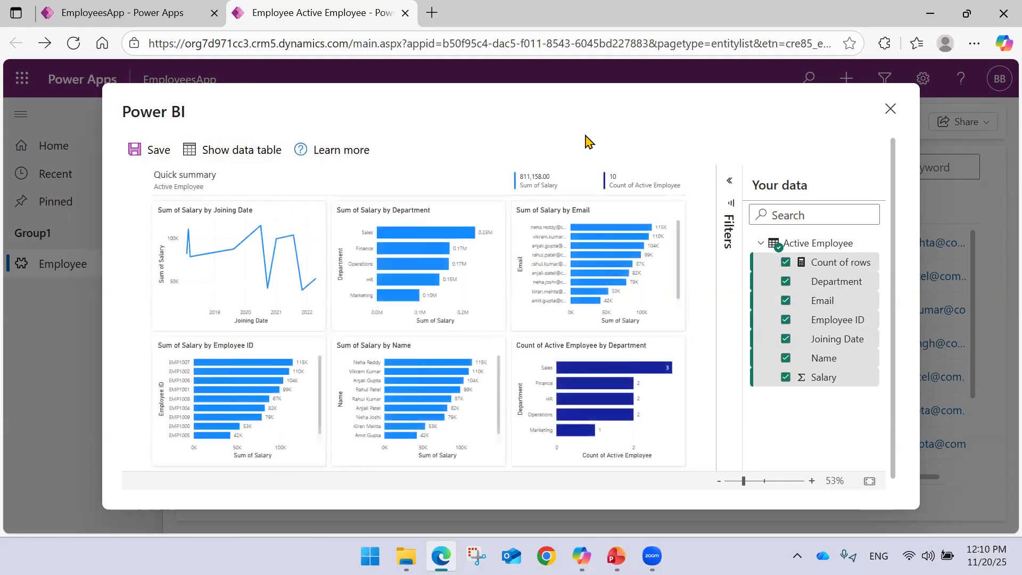
- Review the generated summary charts and show the Active Employee data table in the Power BI report
{"action": "scroll", "coordinate": [402, 258], "scroll_direction": "down", "scroll_amount": 1}
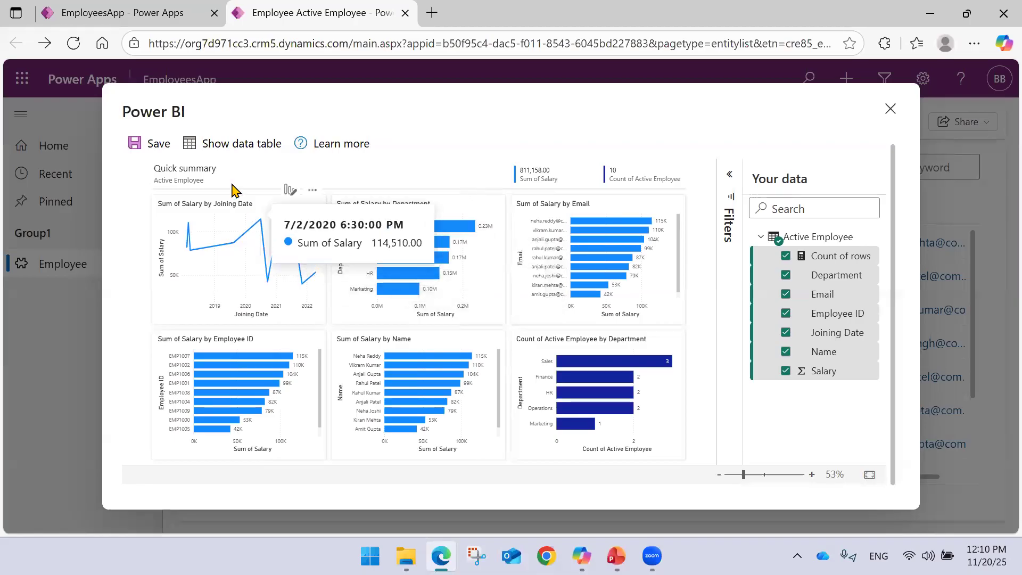
{"action": "left_click", "coordinate": [228, 148]}
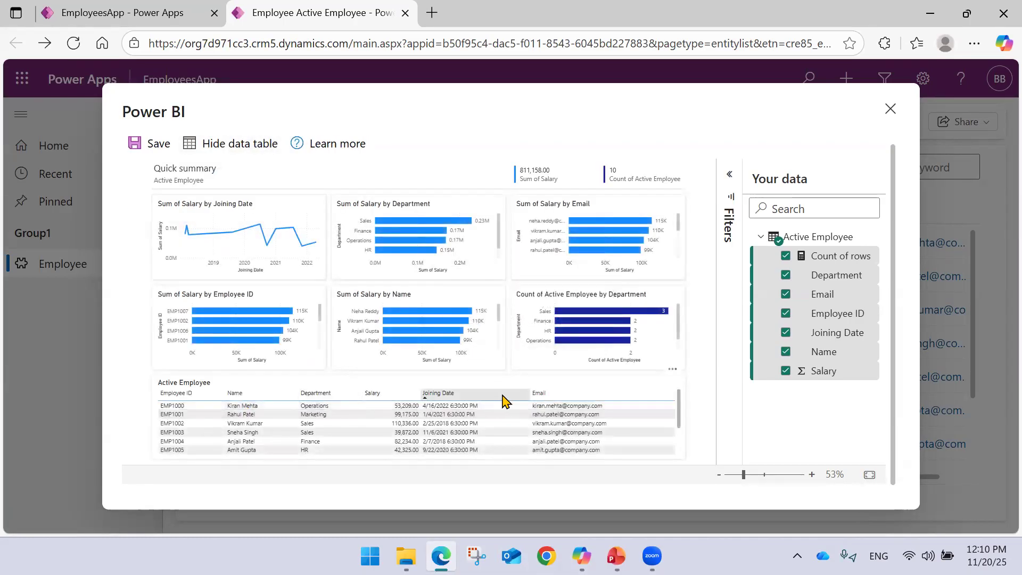
{"action": "scroll", "coordinate": [509, 419], "scroll_direction": "up", "scroll_amount": 1}
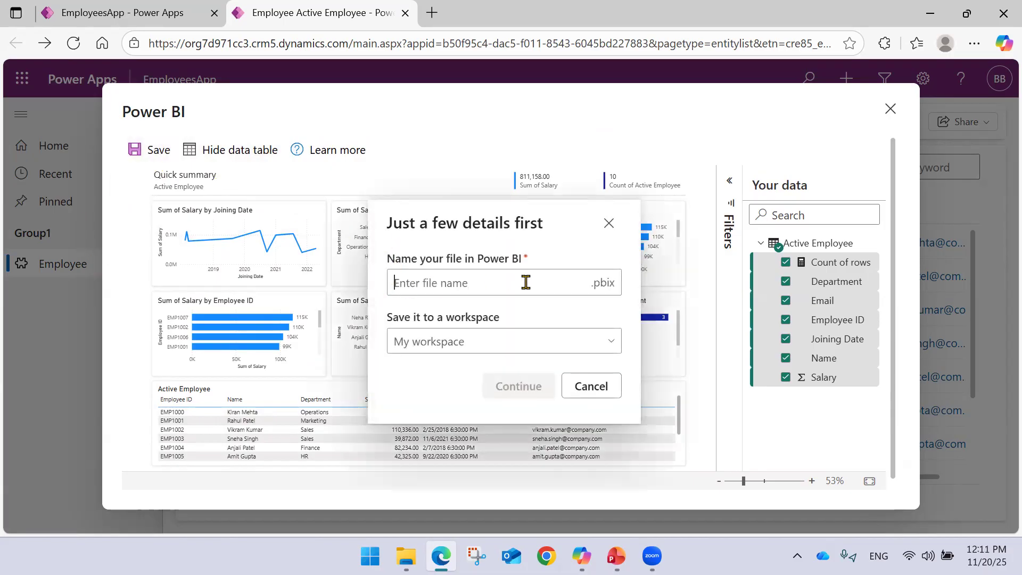
- Check the workspaces available for saving the report, cancel the save, close the report and go to the app's Home page
{"action": "left_click", "coordinate": [464, 349]}
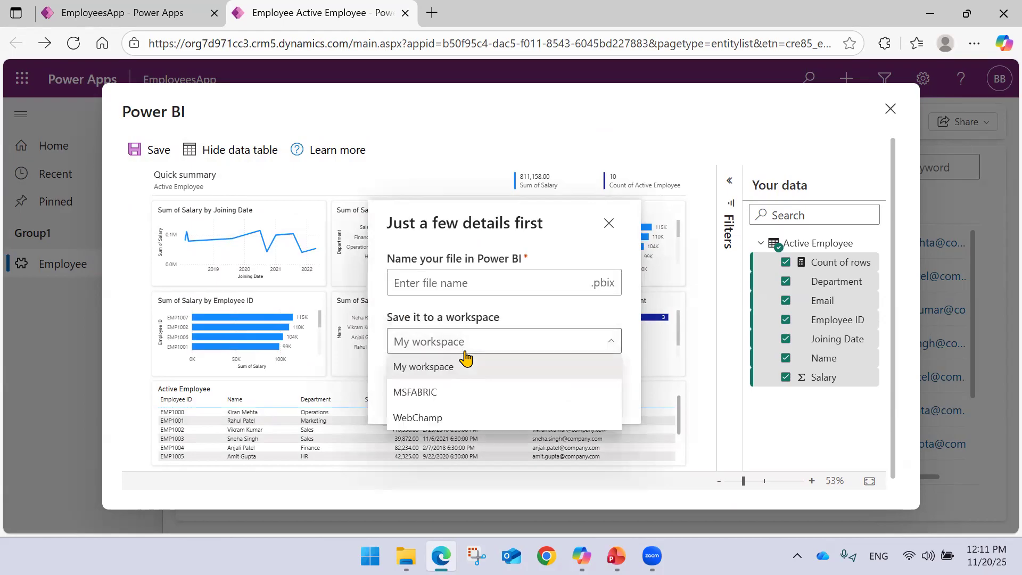
{"action": "left_click", "coordinate": [612, 228]}
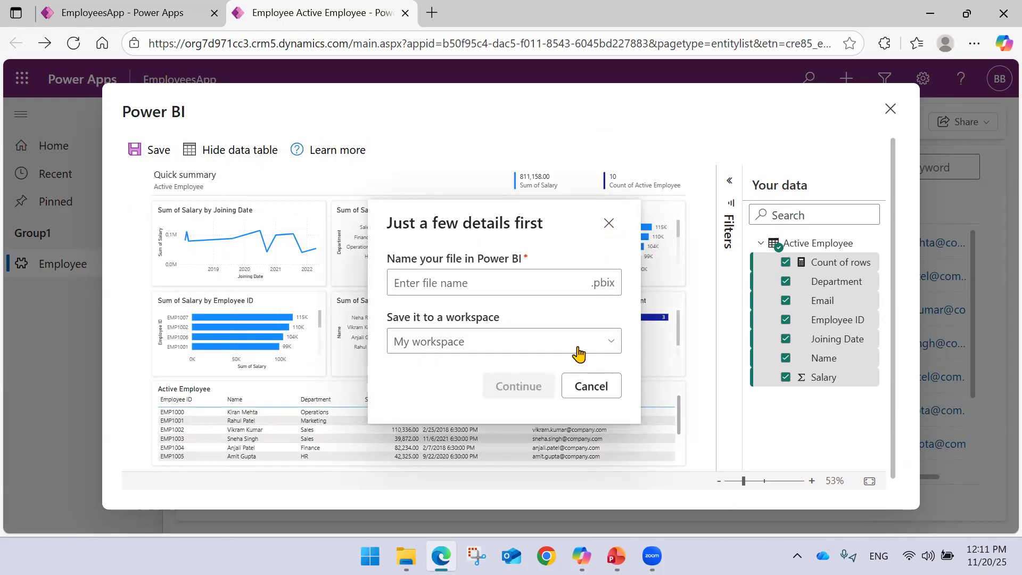
{"action": "left_click", "coordinate": [586, 386]}
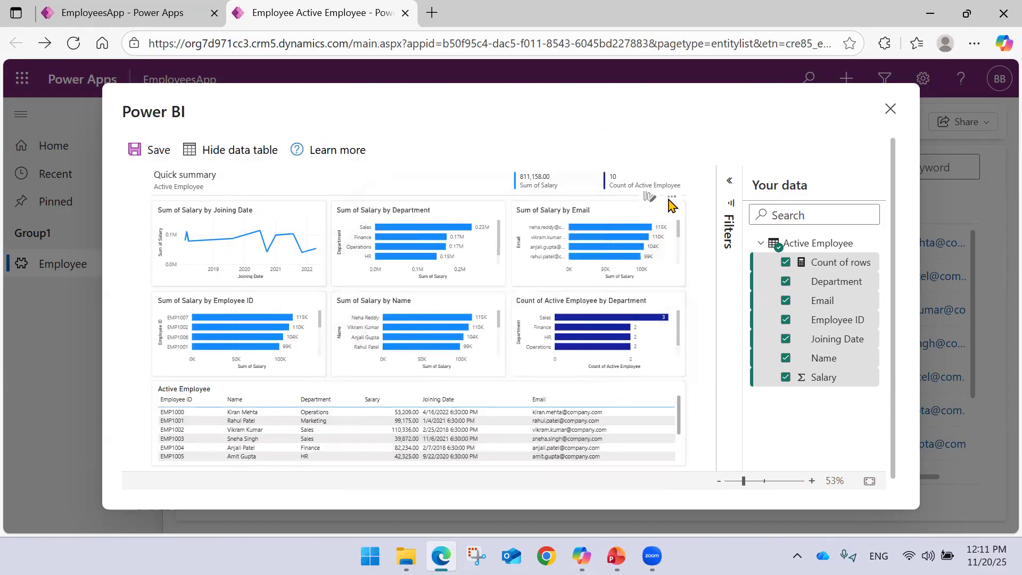
{"action": "left_click", "coordinate": [889, 111]}
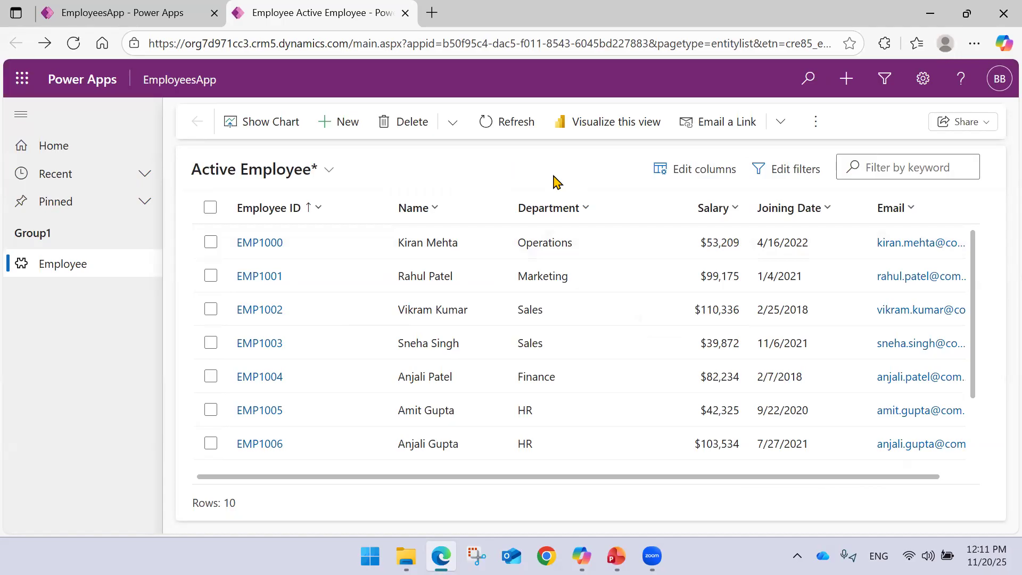
{"action": "left_click", "coordinate": [74, 152]}
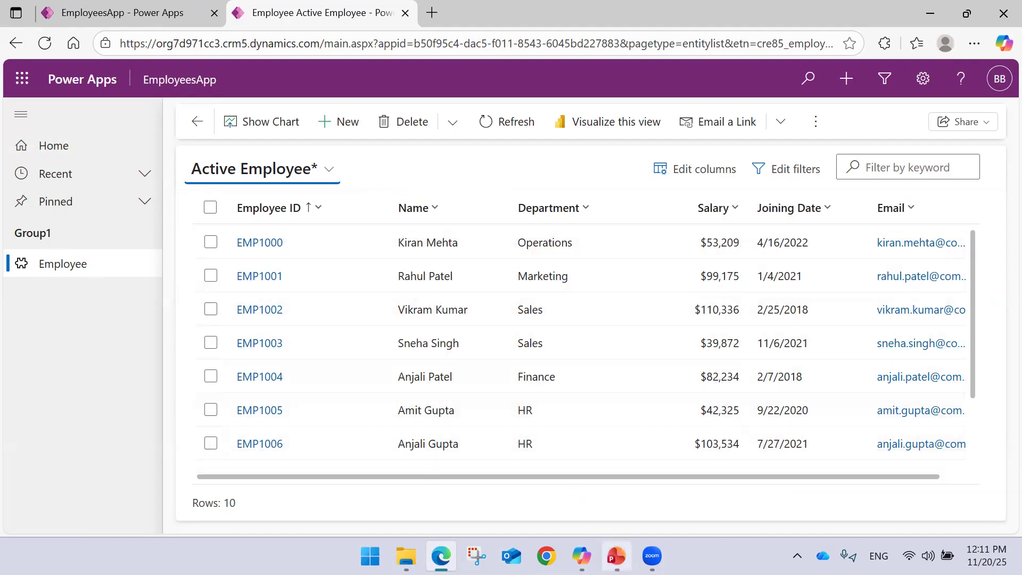
- Switch to the PowerPoint slide show and advance to the Create Relationships in Dataverse slide
{"action": "mouse_move", "coordinate": [616, 556]}
{"action": "left_click", "coordinate": [579, 481]}
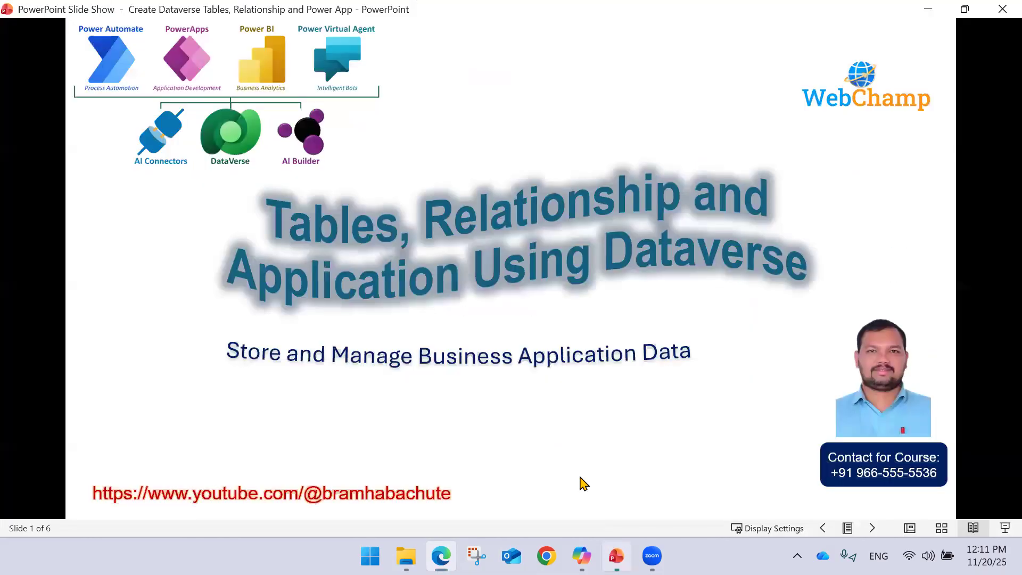
{"action": "left_click", "coordinate": [514, 301]}
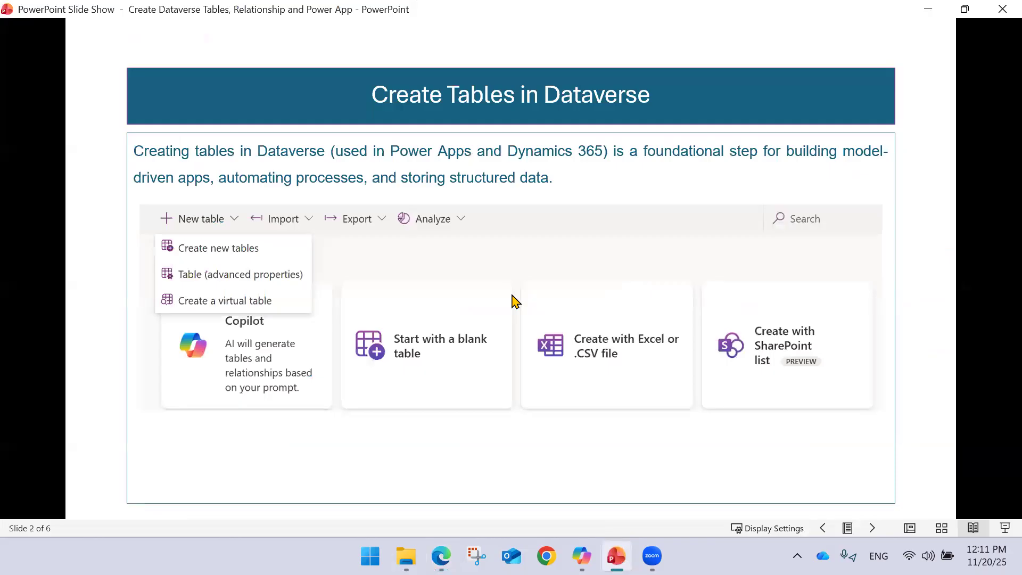
{"action": "left_click", "coordinate": [514, 301]}
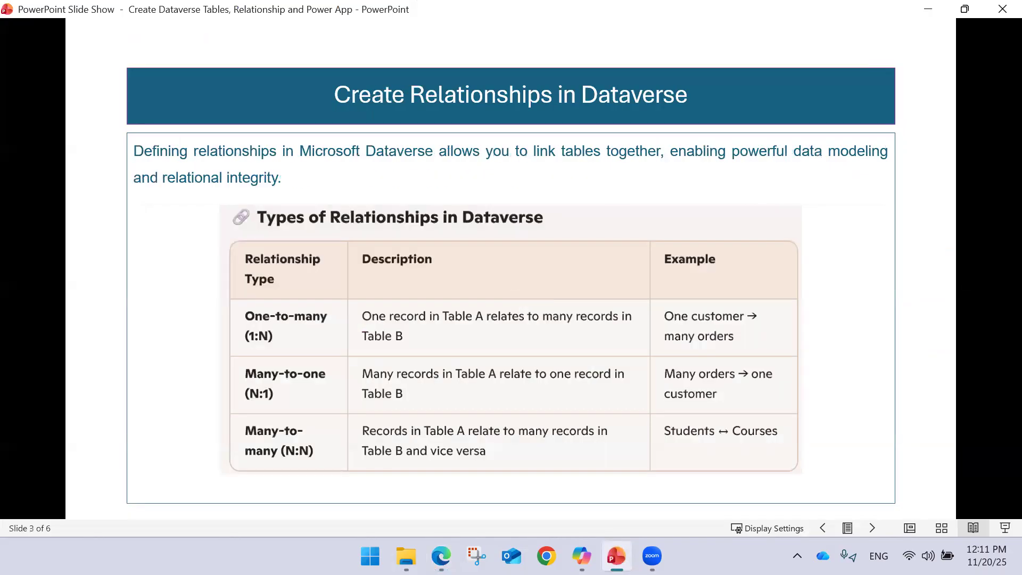